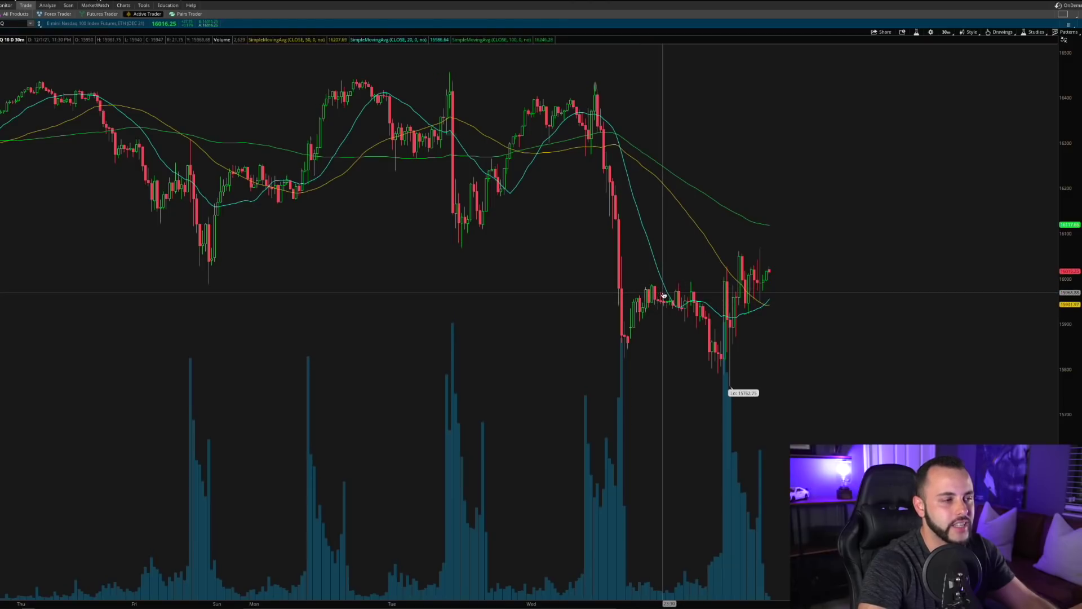
Draw a price level at about 15998.71 from the November 26 low and shade a thin zone along it past the latest candles
middle_click(667, 299)
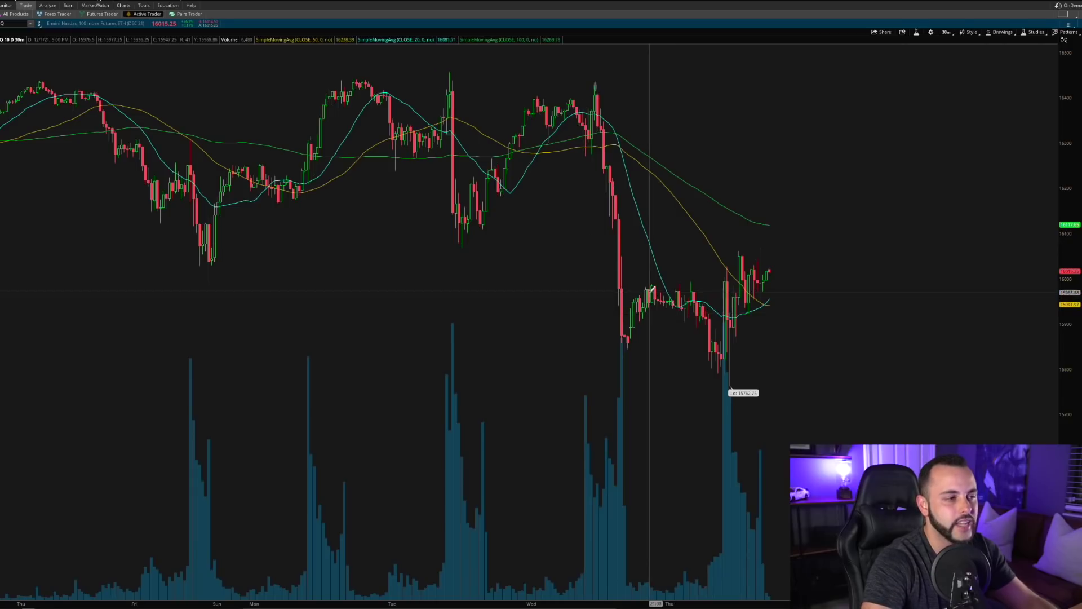
left_click(203, 279)
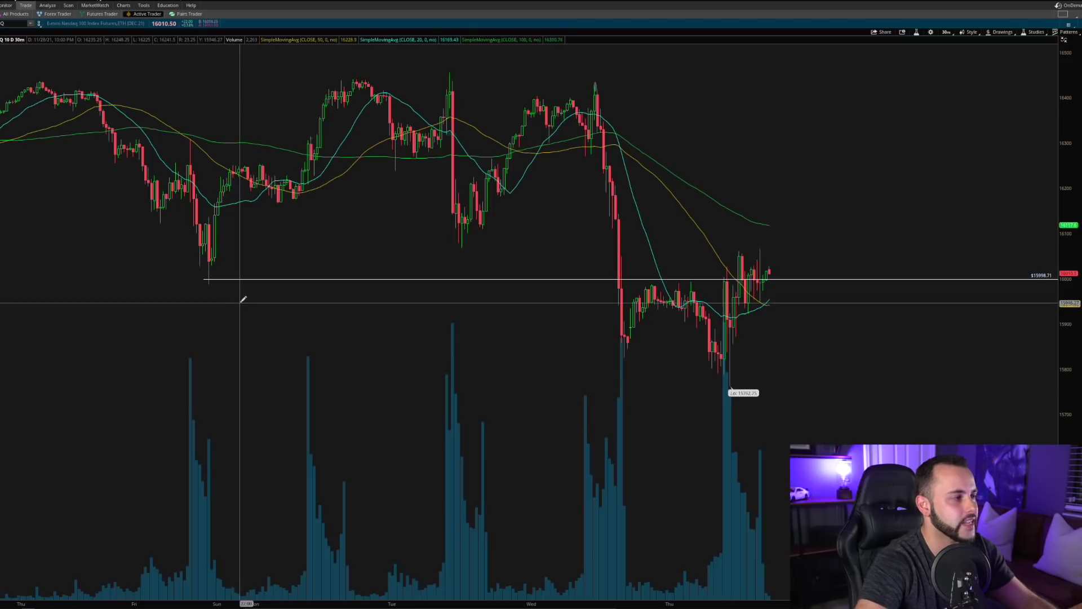
middle_click(242, 304)
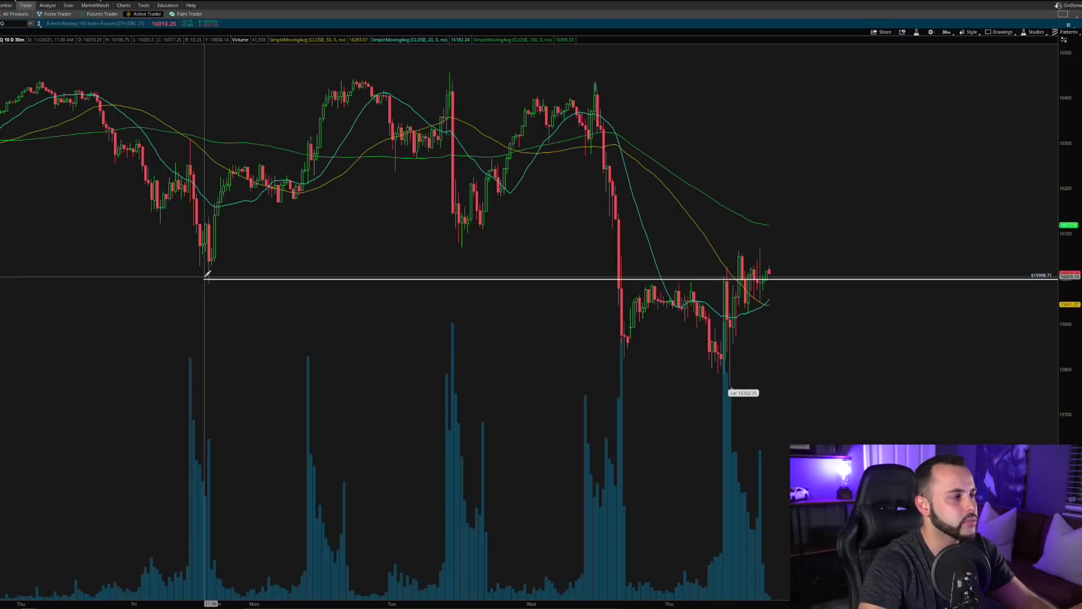
mouse_move(205, 274)
left_mouse_down()
mouse_move(604, 297)
mouse_move(911, 278)
left_mouse_up()
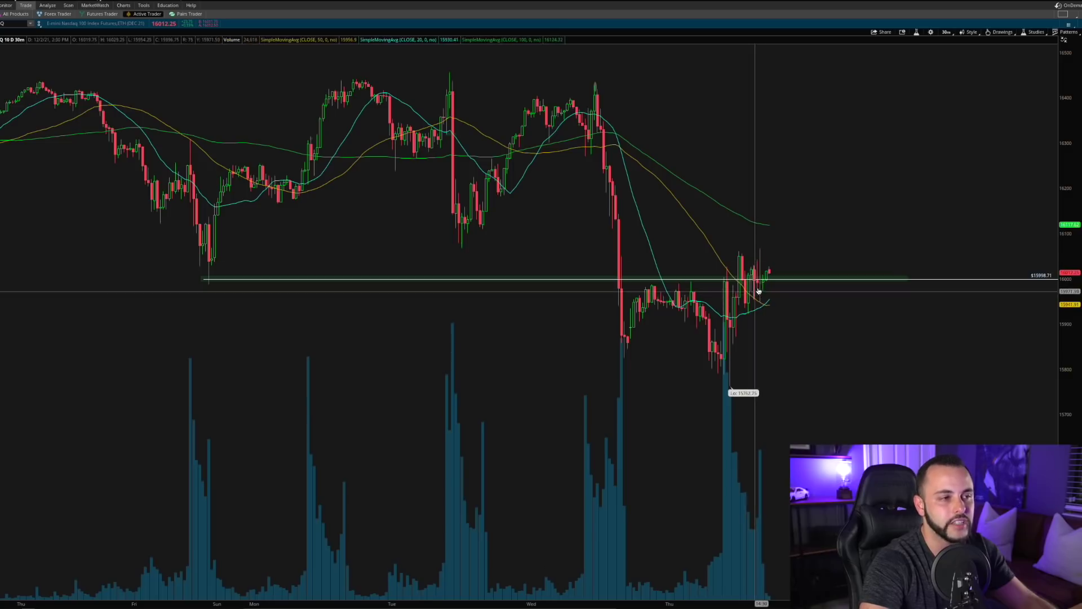
Switch the Nasdaq futures chart to the 1-day, 1-minute timeframe, framing the morning session around the 15998.71 level
right_click(780, 311)
mouse_move(944, 335)
left_mouse_down()
mouse_move(374, 324)
mouse_move(363, 332)
left_mouse_up()
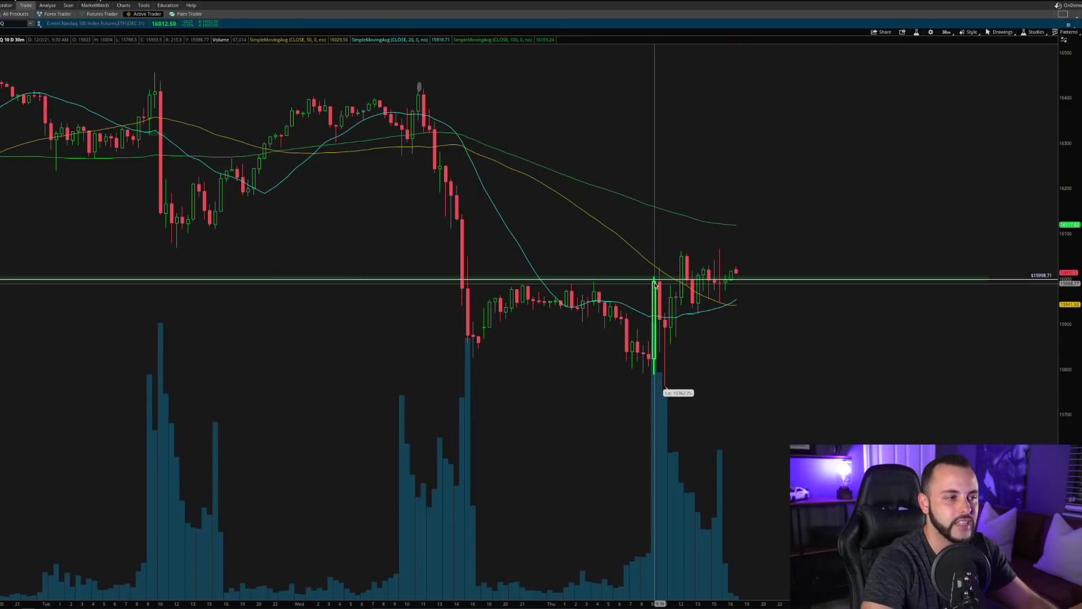
left_click(947, 32)
left_click(919, 66)
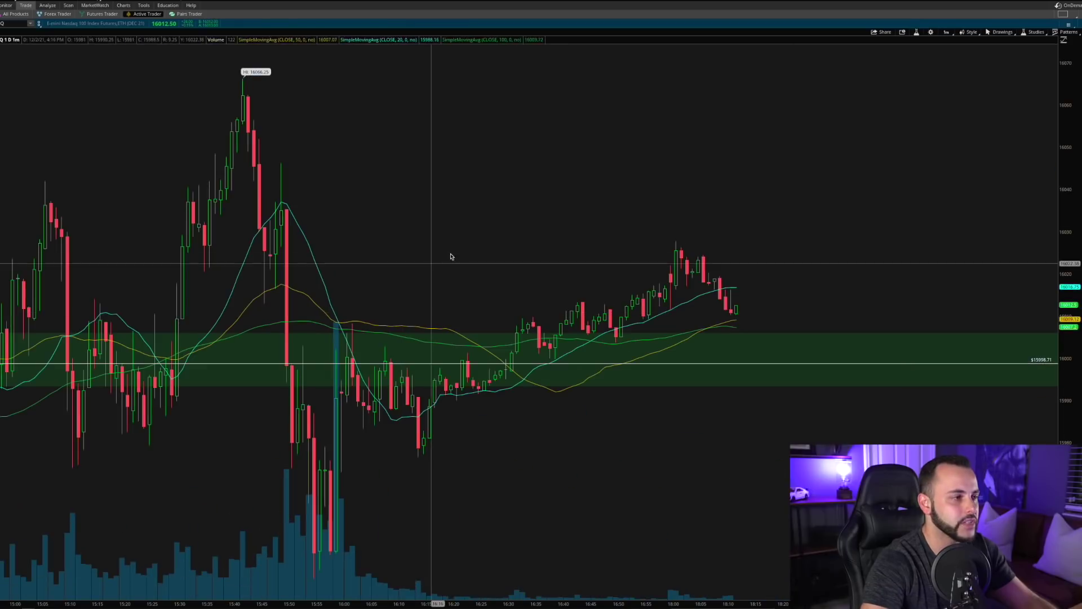
left_click_drag(695, 334, 44, 305)
mouse_move(1069, 216)
left_mouse_down()
mouse_move(992, 377)
mouse_move(814, 314)
mouse_move(761, 309)
mouse_move(688, 270)
left_mouse_up()
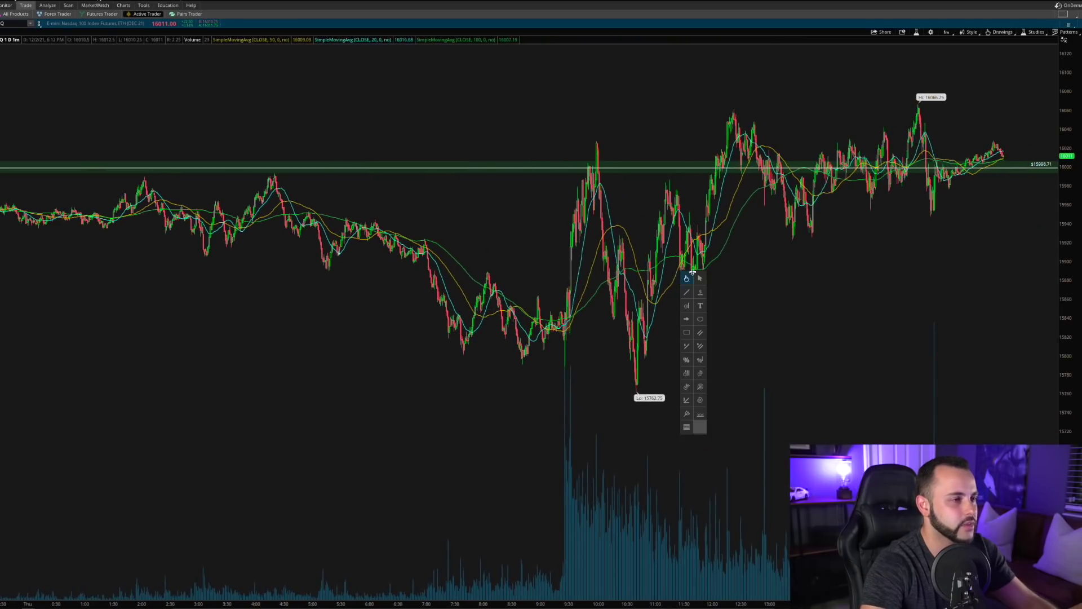
mouse_move(798, 316)
left_mouse_down()
mouse_move(70, 315)
mouse_move(92, 317)
left_mouse_up()
middle_click(817, 216)
left_click(837, 225)
left_click_drag(808, 226, 707, 218)
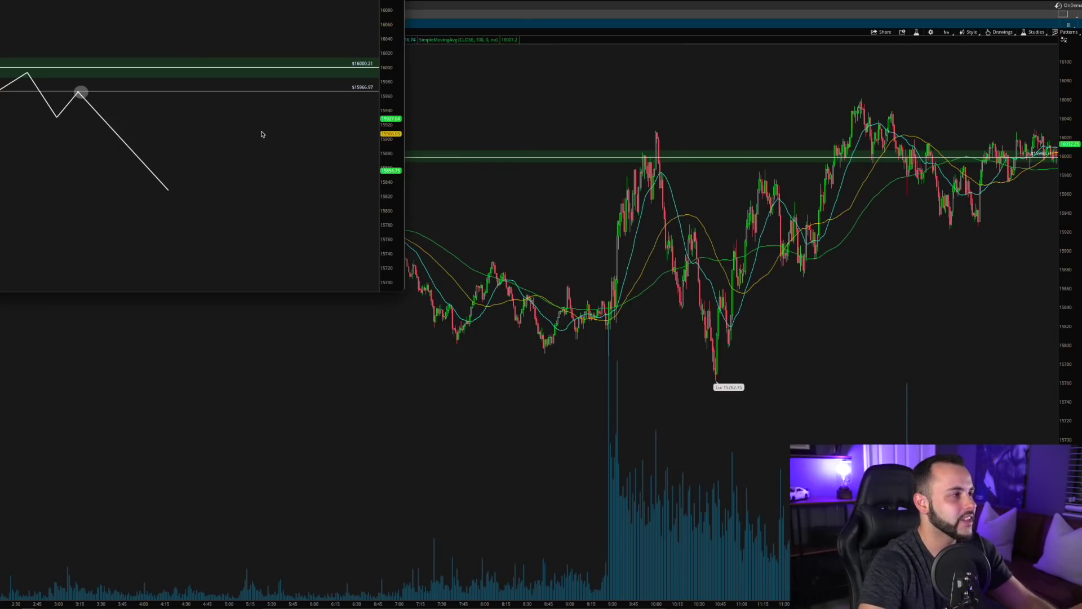
Switch to the image viewer, enlarge the annotated trade-plan screenshot, examine its projected price path, and close it
left_click_drag(840, 396, 1026, 552)
left_click_drag(608, 98, 590, 89)
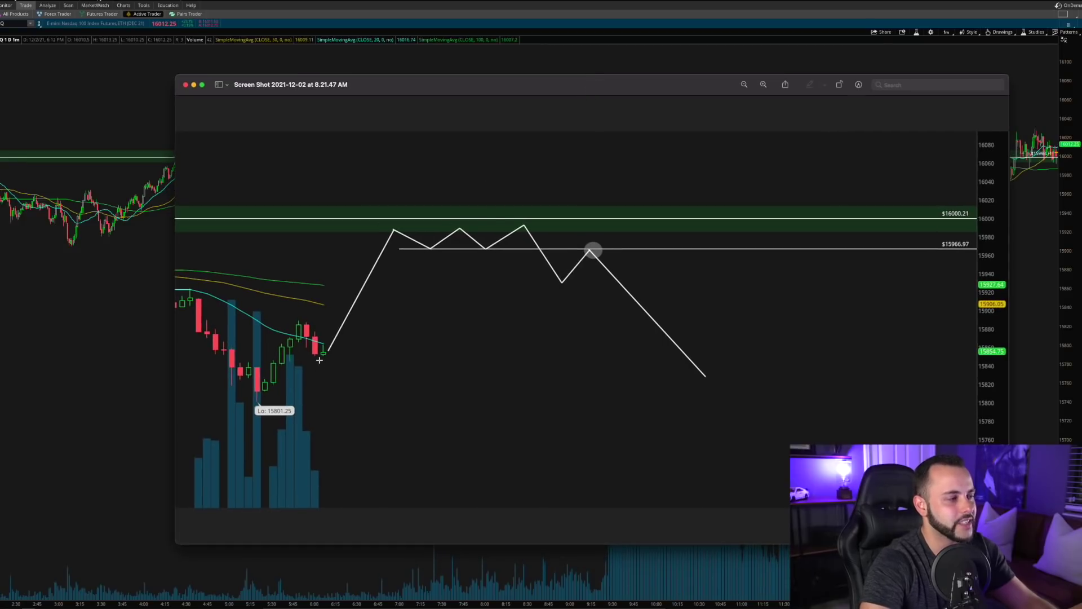
left_click_drag(176, 76, 127, 39)
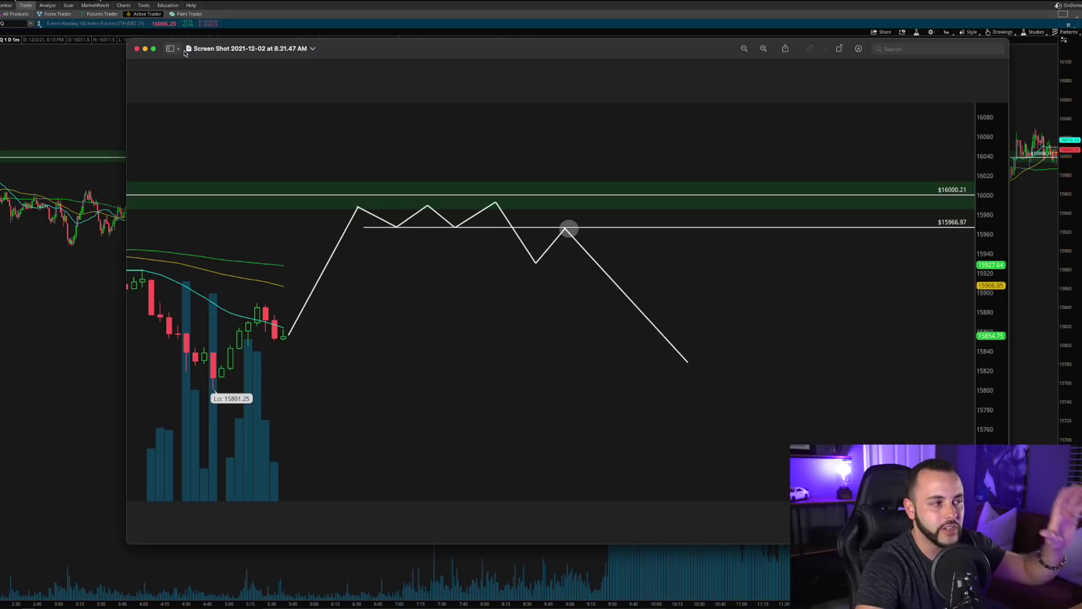
left_click(137, 49)
Draw a price level at about 15920.77 from the 9:37 candle and shade a thin zone along it past the 10:25 retest
middle_click(714, 190)
left_click(735, 198)
mouse_move(753, 209)
left_mouse_down()
mouse_move(556, 200)
mouse_move(489, 210)
left_mouse_up()
middle_click(846, 193)
left_click(846, 195)
left_click_drag(816, 201, 699, 205)
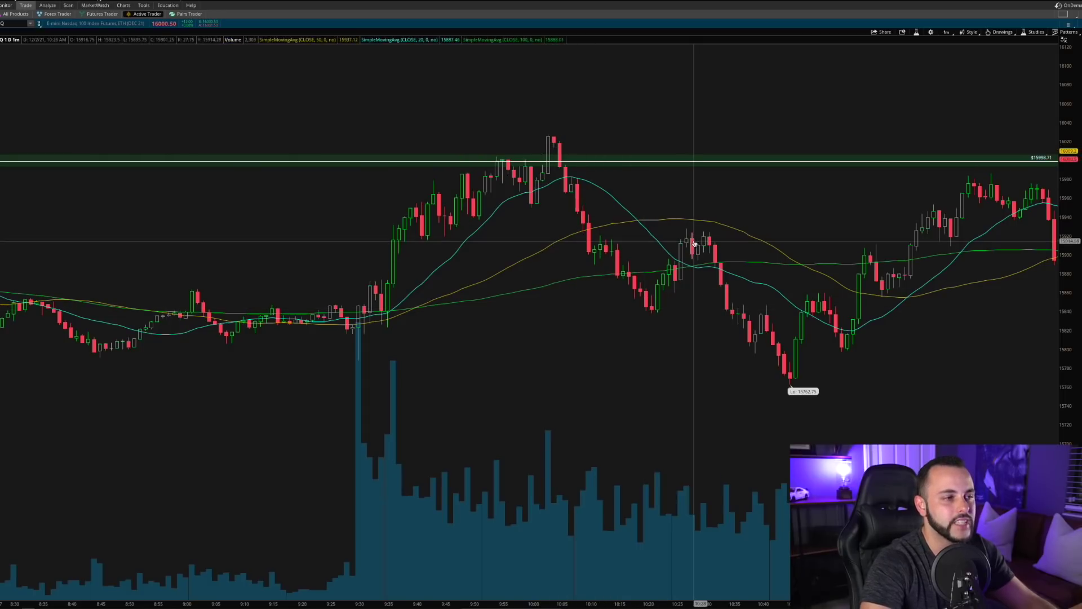
middle_click(672, 204)
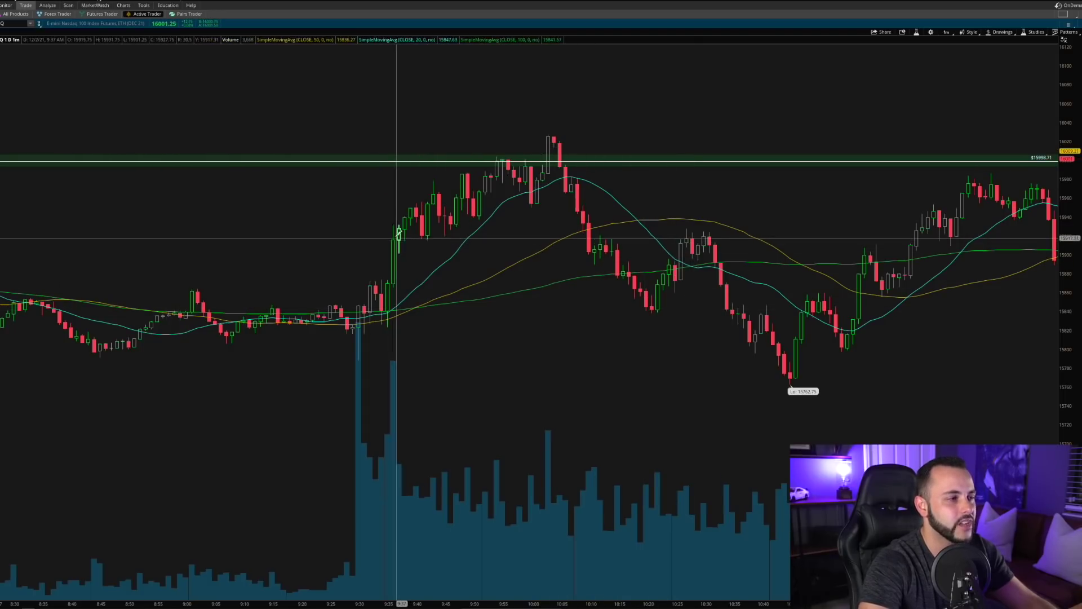
middle_click(474, 279)
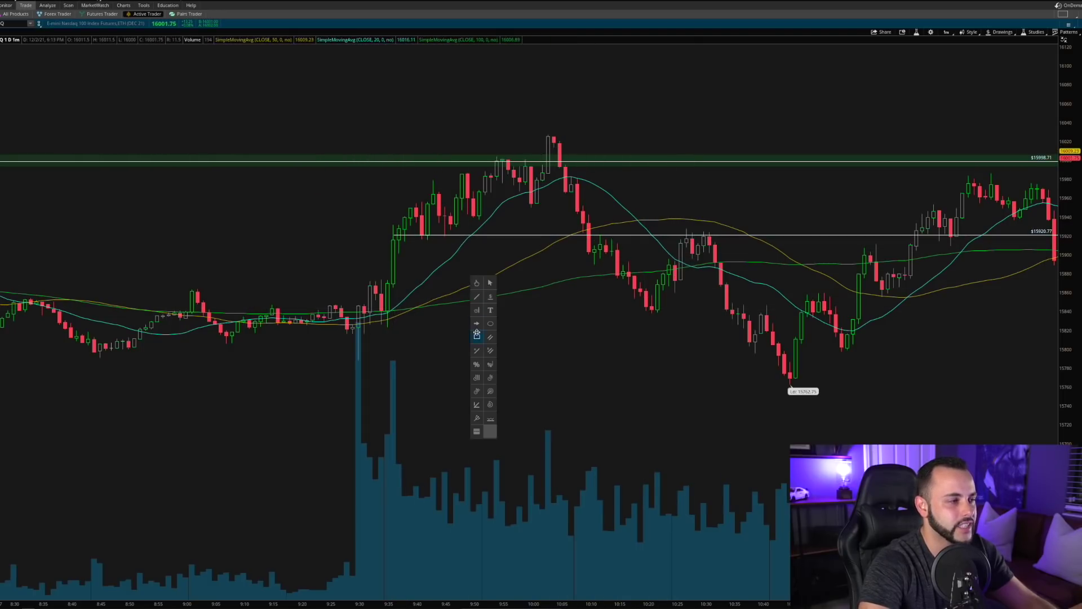
mouse_move(394, 230)
left_mouse_down()
mouse_move(864, 240)
mouse_move(657, 210)
left_mouse_up()
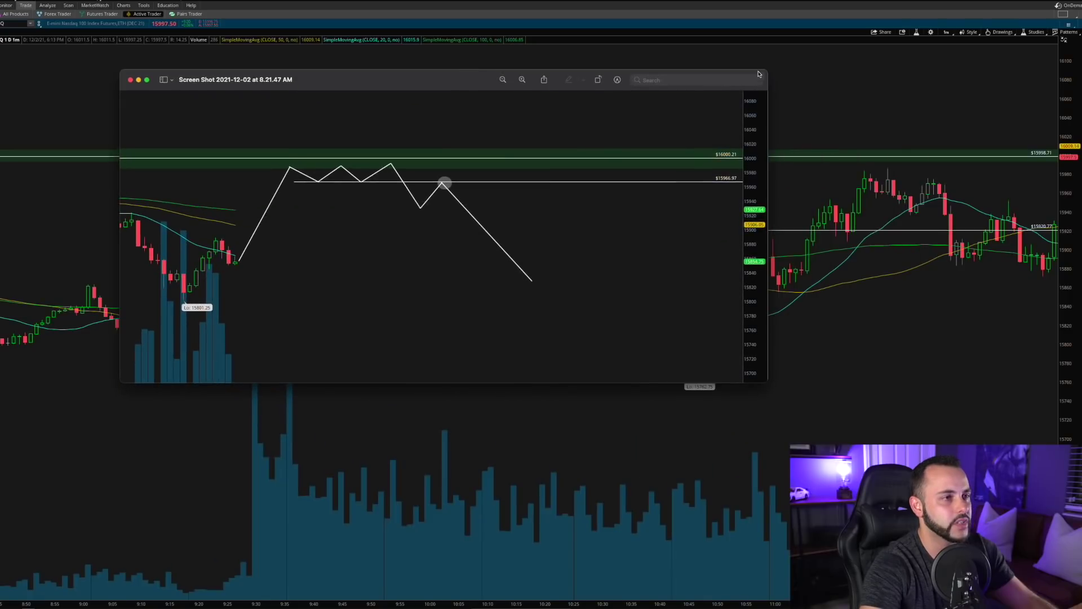
Shrink the reopened trade-plan screenshot to compare it with the live chart, and close it
left_click_drag(767, 69, 532, 109)
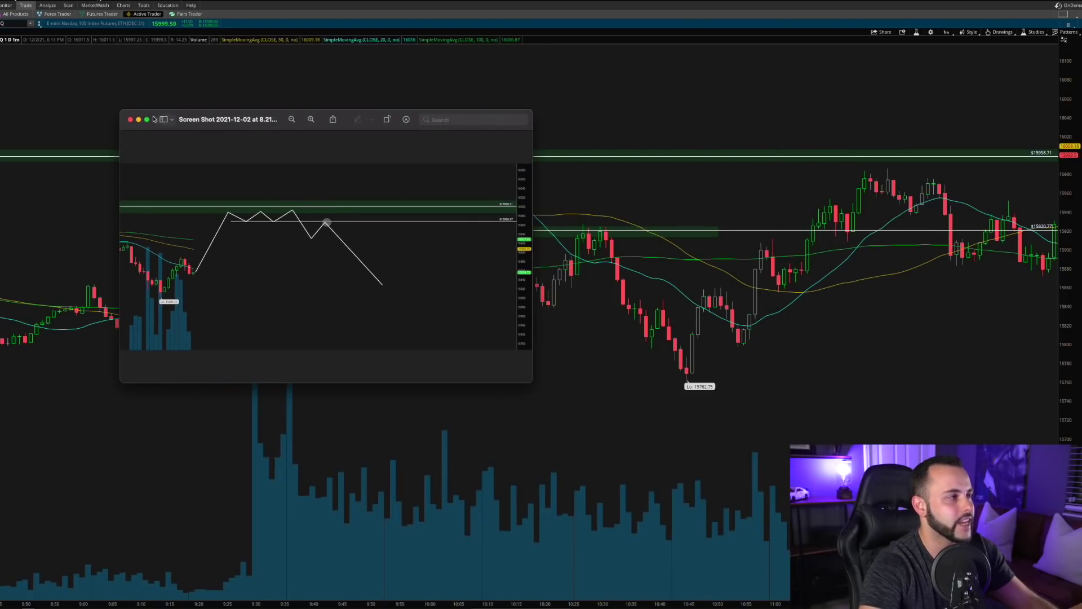
left_click(129, 120)
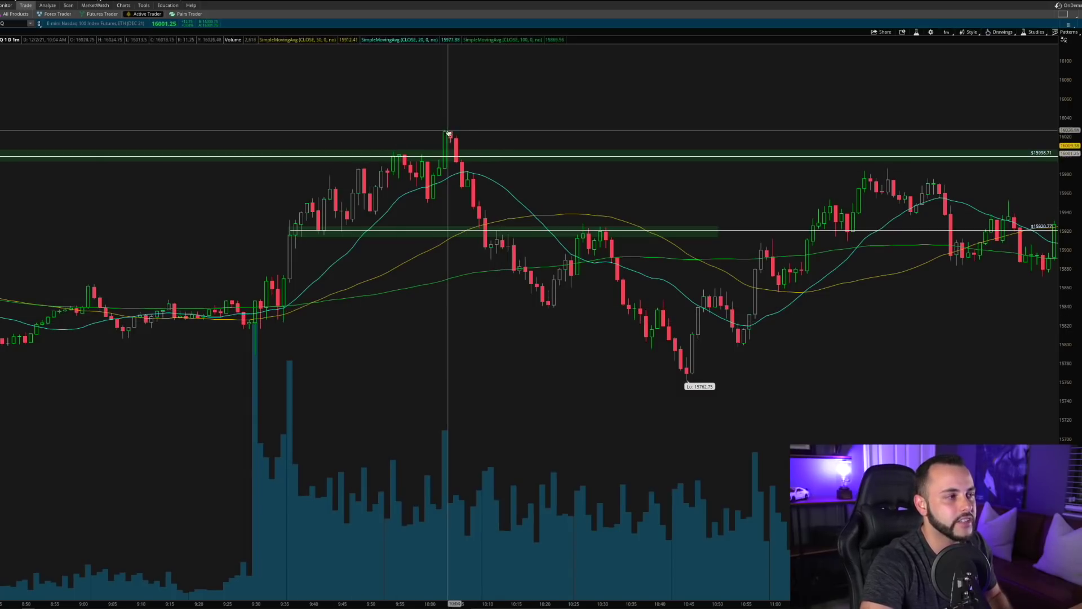
Switch the futures chart to the 5-day, 5-minute timeframe, showing the full five days
left_click(947, 33)
left_click(914, 79)
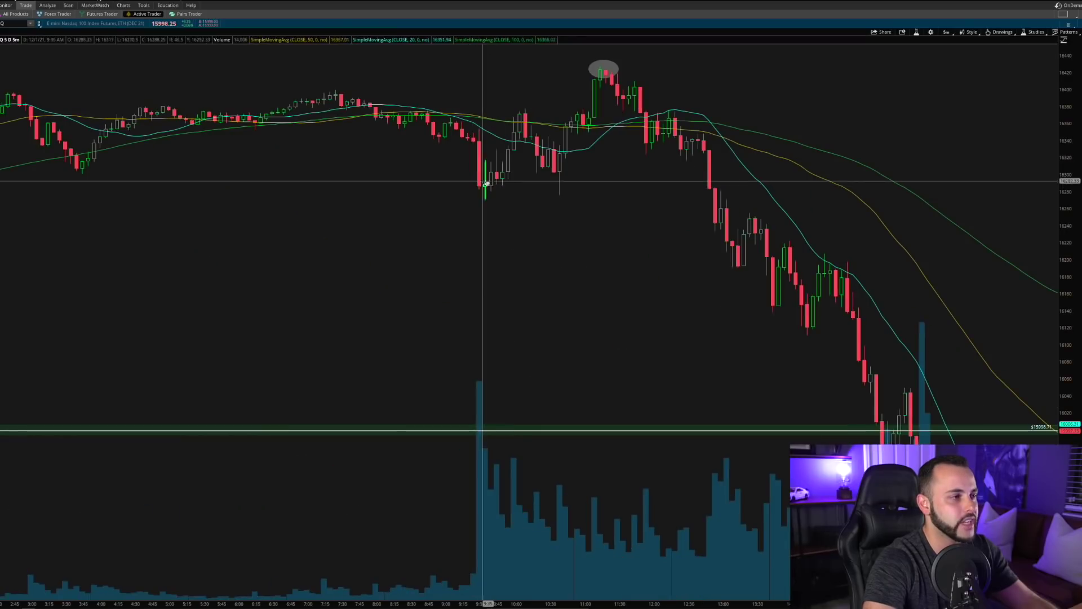
middle_click(529, 190)
left_click(529, 191)
scroll(536, 208, "down", 5)
middle_click(443, 218)
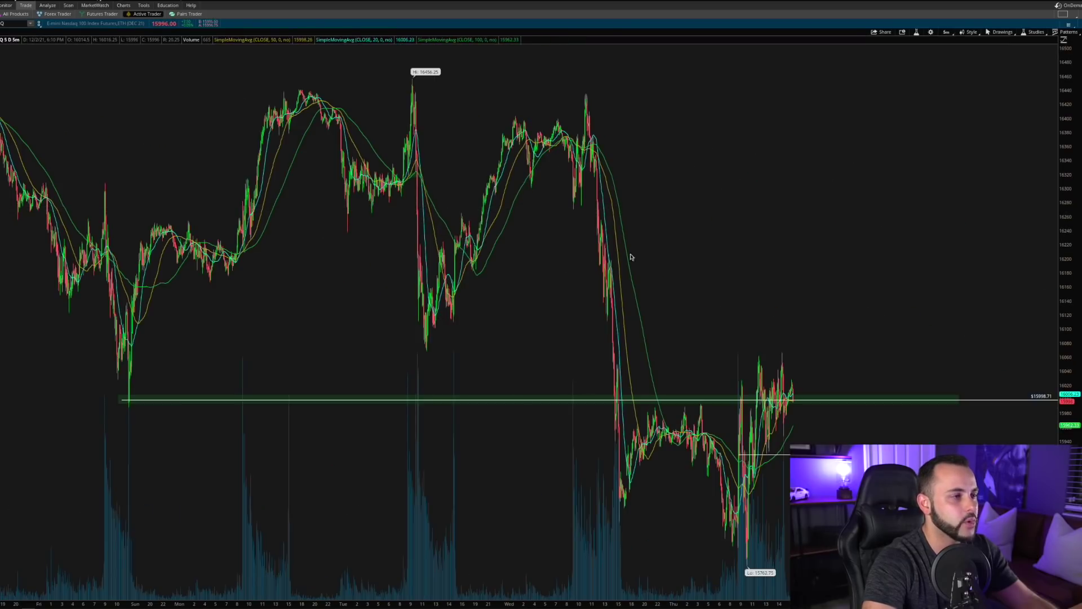
Draw a price level at about 16438.18 from Monday afternoon's highs across the following peaks
left_click_drag(727, 251, 161, 231)
middle_click(660, 248)
left_click(678, 257)
left_click_drag(655, 259, 564, 257)
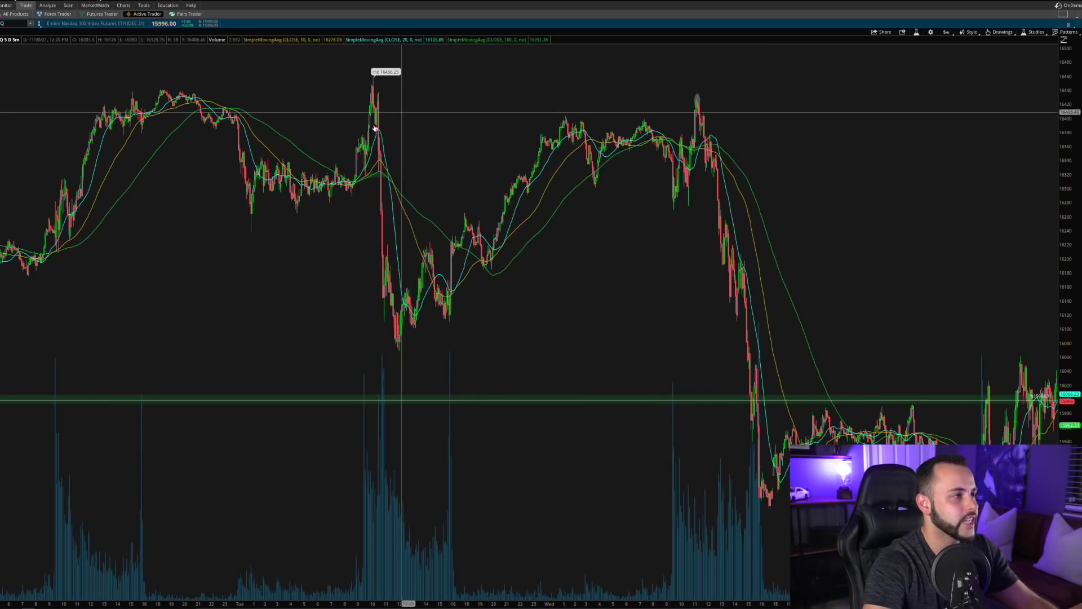
middle_click(387, 88)
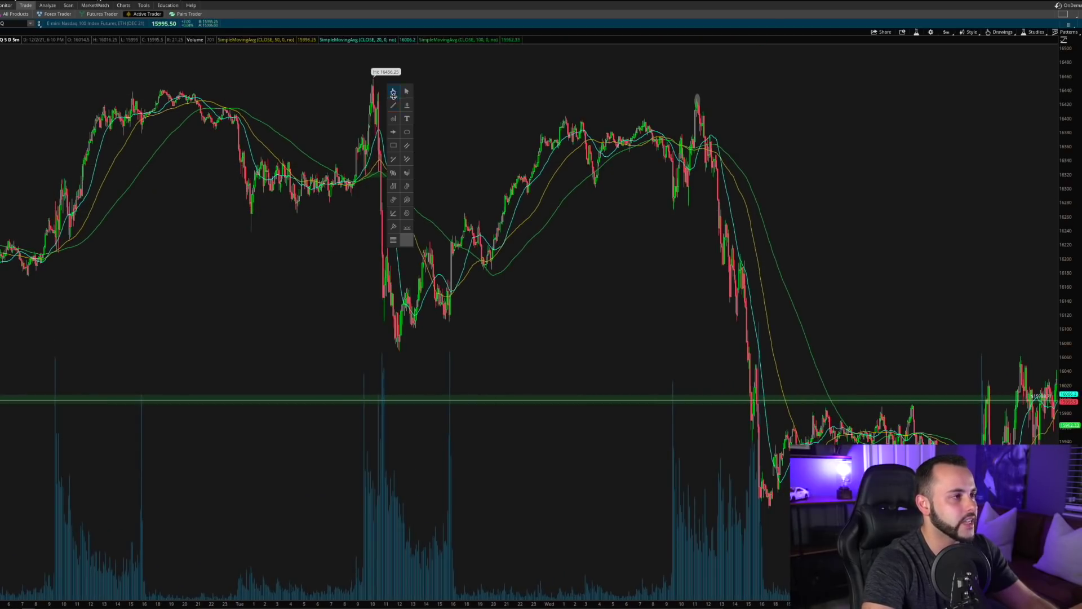
left_click(123, 91)
Examine how price behaves around the 16438.18 level from Monday's highs through Wednesday's sell-off to the latest candles
middle_click(268, 129)
mouse_move(450, 163)
left_mouse_down()
mouse_move(133, 152)
mouse_move(492, 182)
left_mouse_up()
middle_click(457, 170)
left_click(456, 168)
left_click_drag(558, 184, 110, 159)
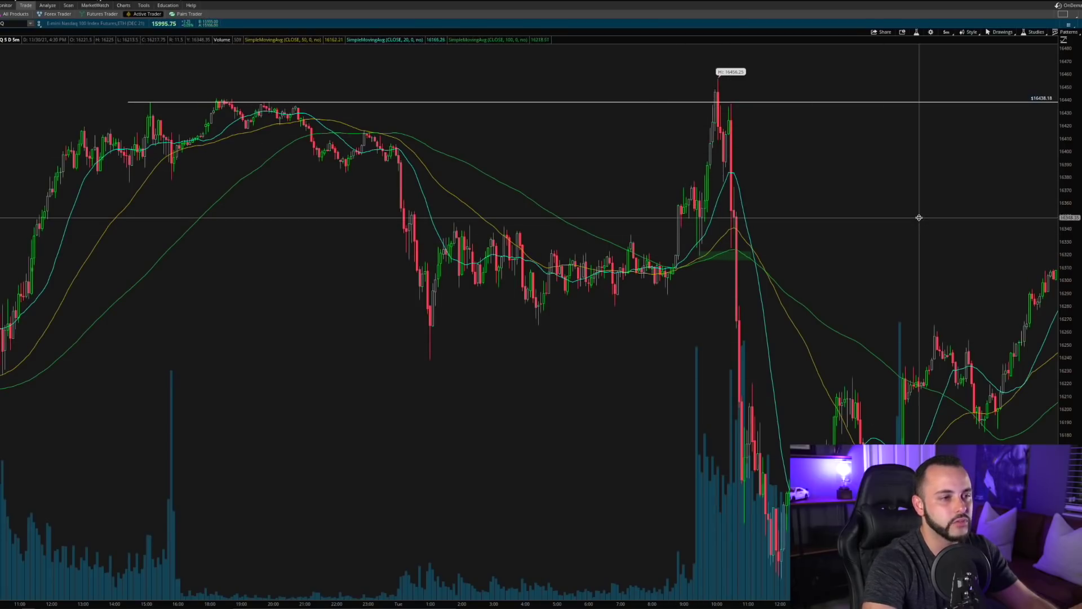
left_click_drag(930, 227, 313, 214)
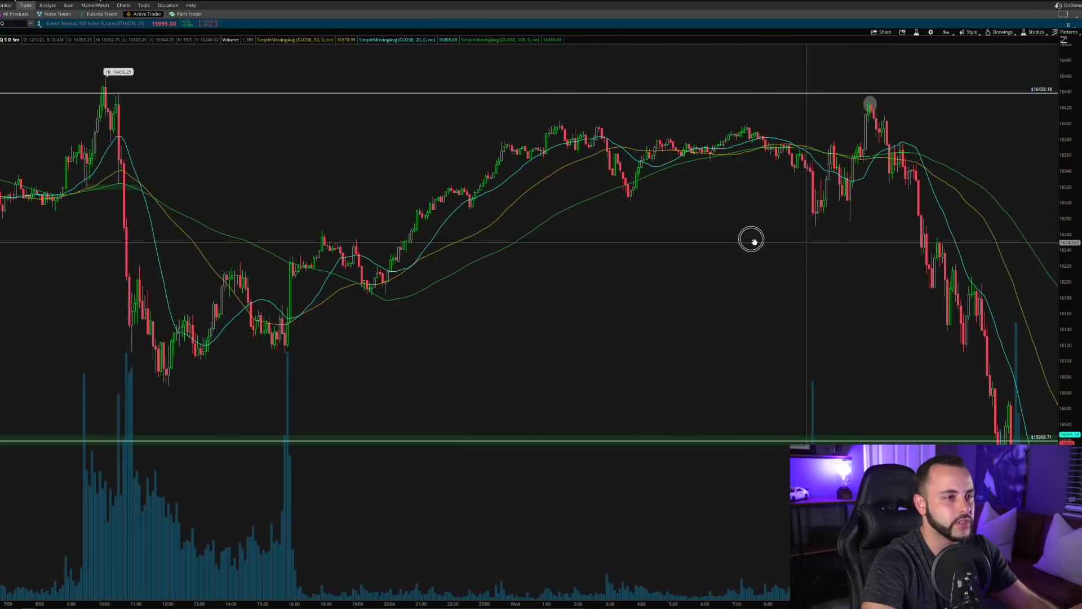
left_click_drag(805, 242, 572, 232)
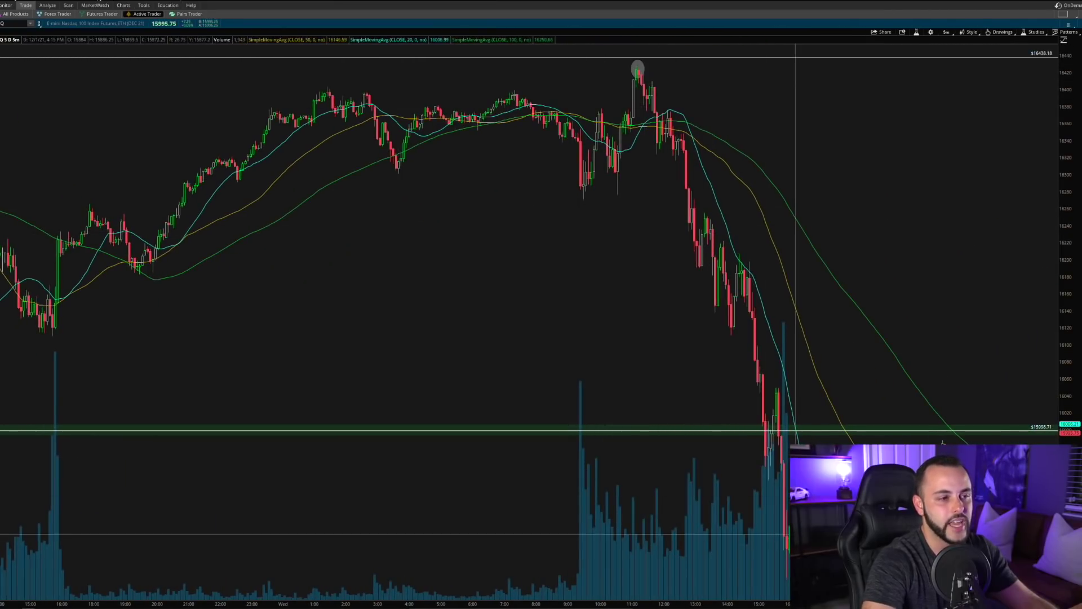
left_click_drag(971, 145, 560, 211)
left_click_drag(662, 219, 584, 220)
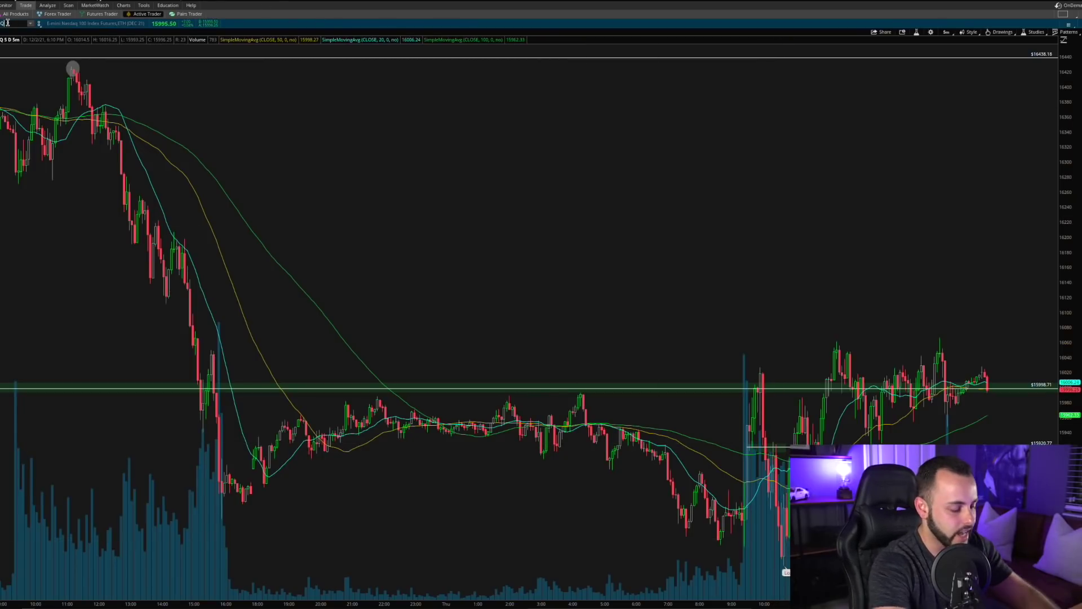
Load the Square Inc chart and switch it to the 1-day, 1-minute timeframe
key("Return")
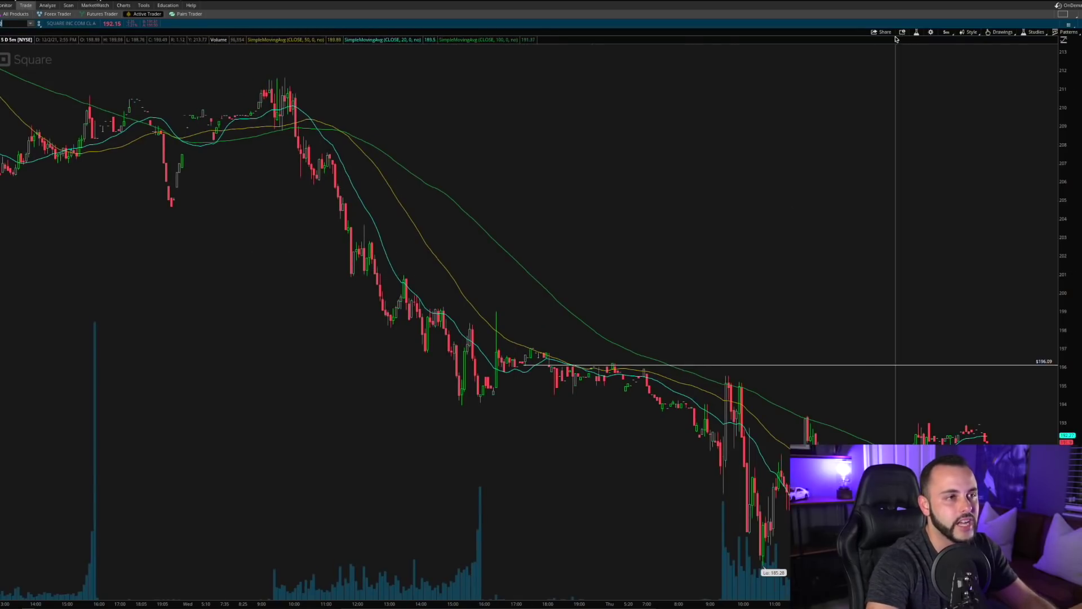
left_click(947, 33)
left_click(933, 66)
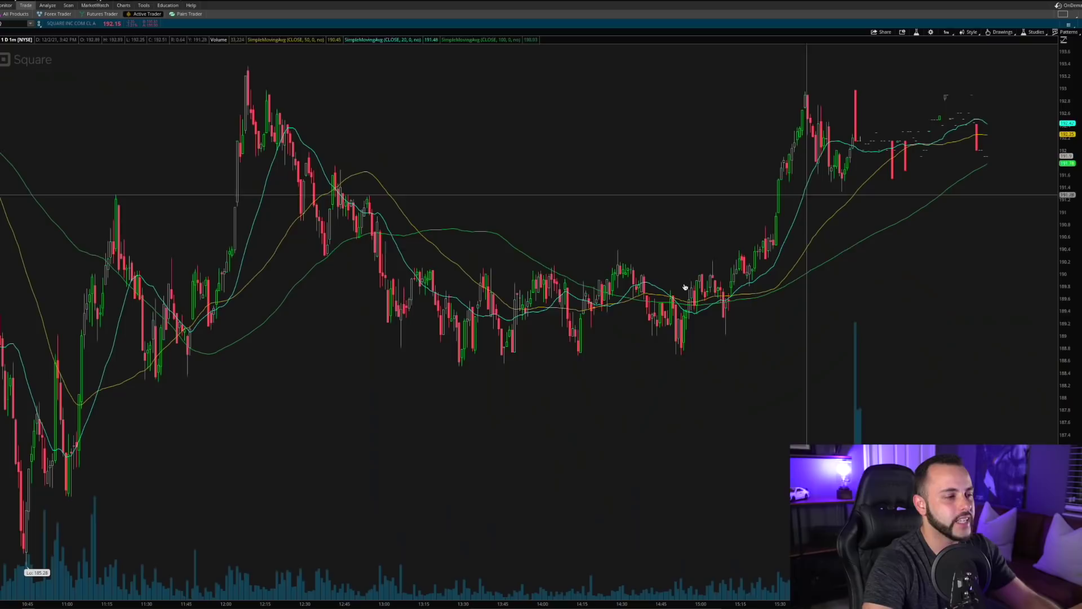
Draw a price level at 195.5 from the prior evening's candles and shade the zone between it and the 196.09 level
middle_click(473, 201)
left_click(487, 204)
left_click_drag(481, 204, 744, 226)
scroll(744, 226, "up", 10)
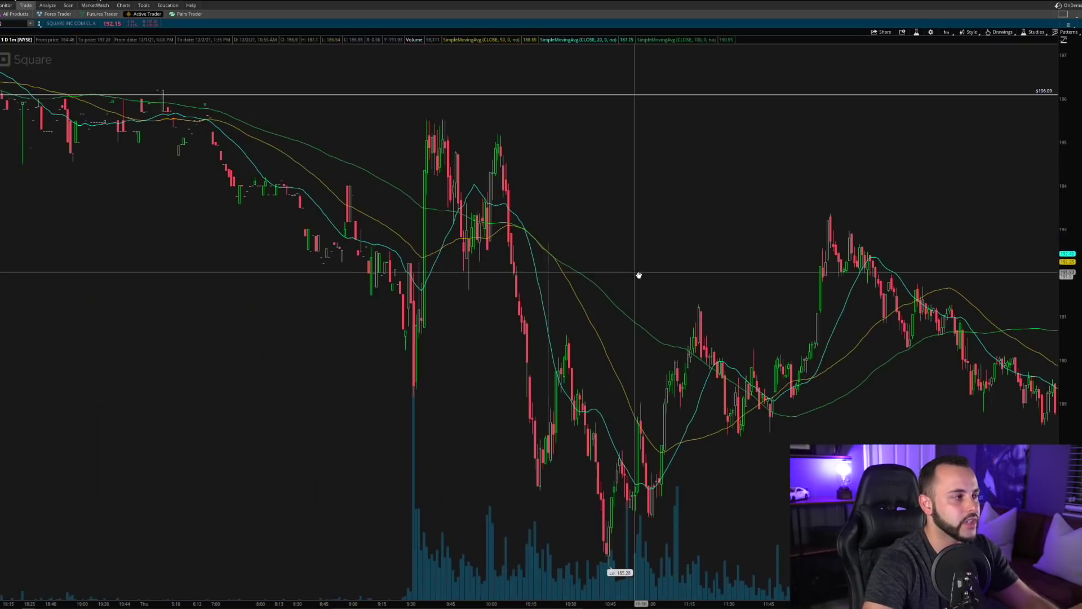
left_click_drag(1074, 208, 1073, 226)
mouse_move(884, 224)
left_mouse_down()
mouse_move(880, 244)
mouse_move(850, 254)
mouse_move(841, 232)
left_mouse_up()
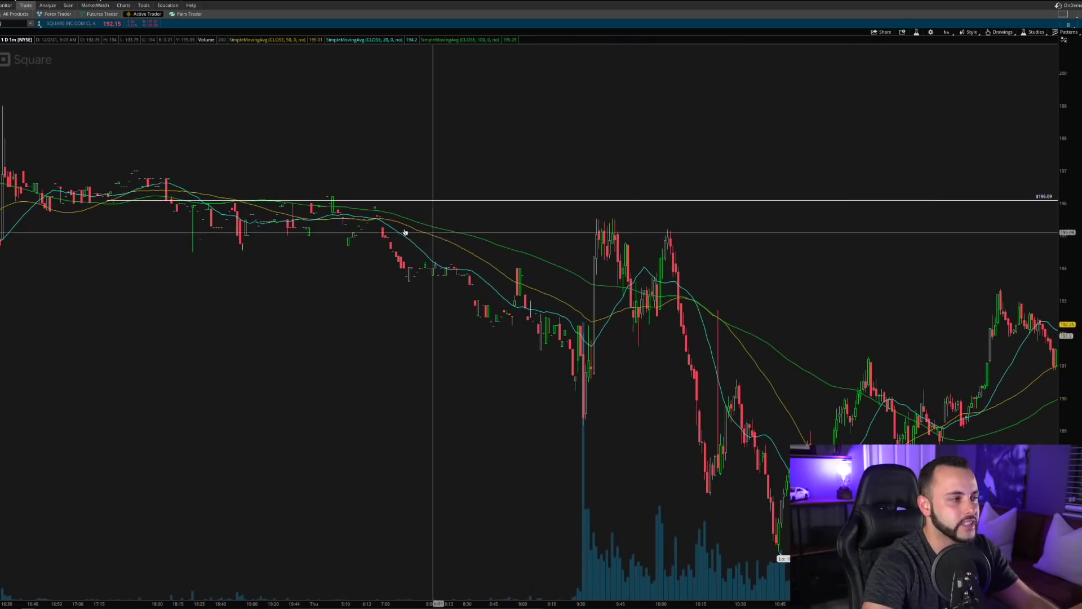
middle_click(296, 232)
left_click(317, 257)
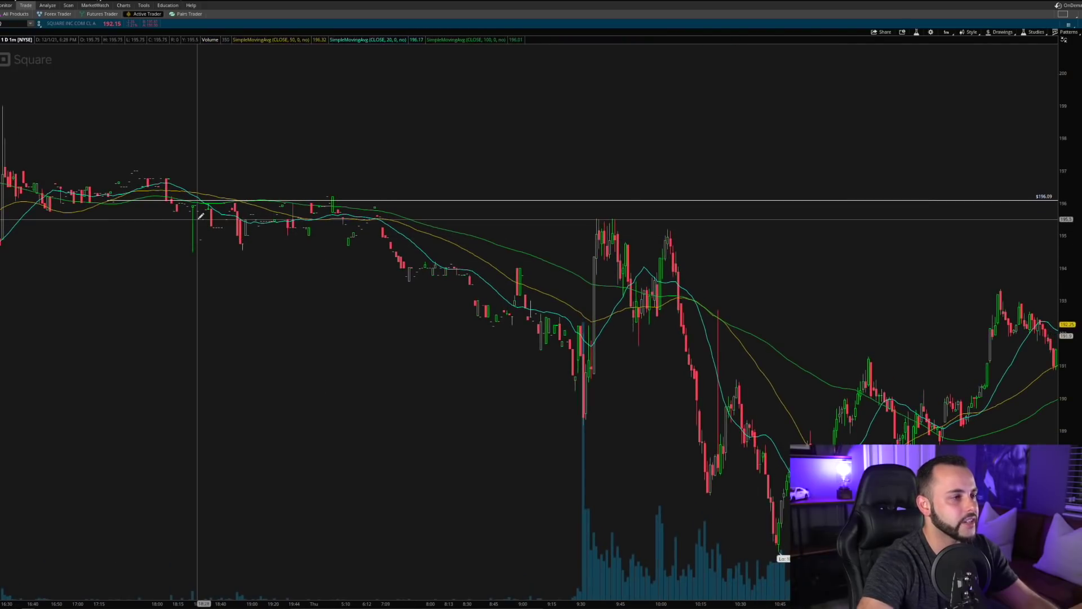
left_click(197, 219)
middle_click(500, 304)
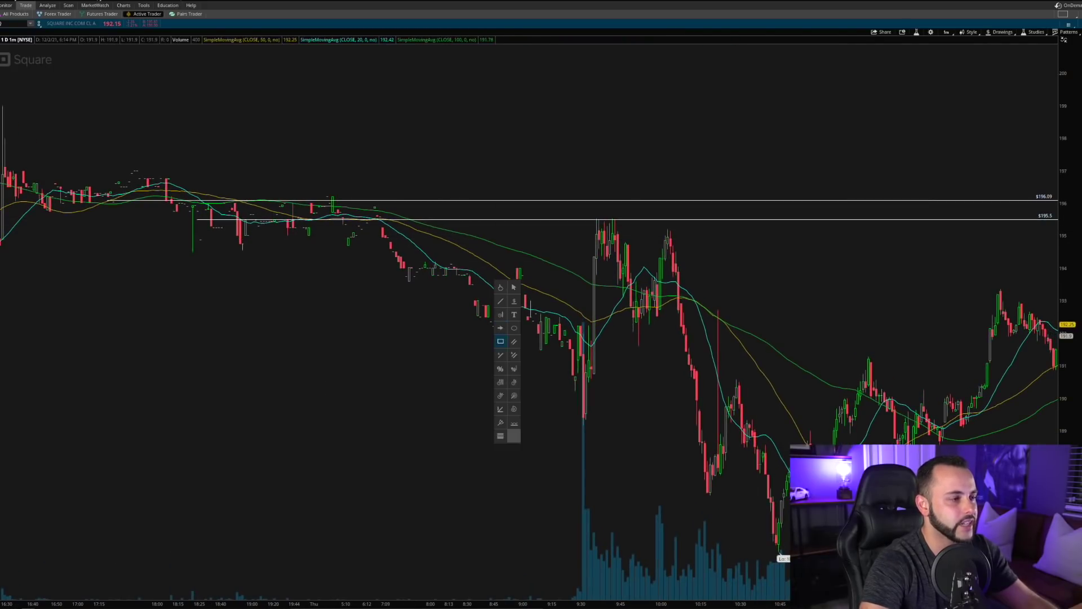
left_click(500, 342)
left_click(1040, 200)
left_click(192, 219)
Draw another price level just above the 196.09 line, starting at the 9:35 candle
middle_click(759, 149)
left_click(768, 153)
left_click_drag(748, 155, 687, 158)
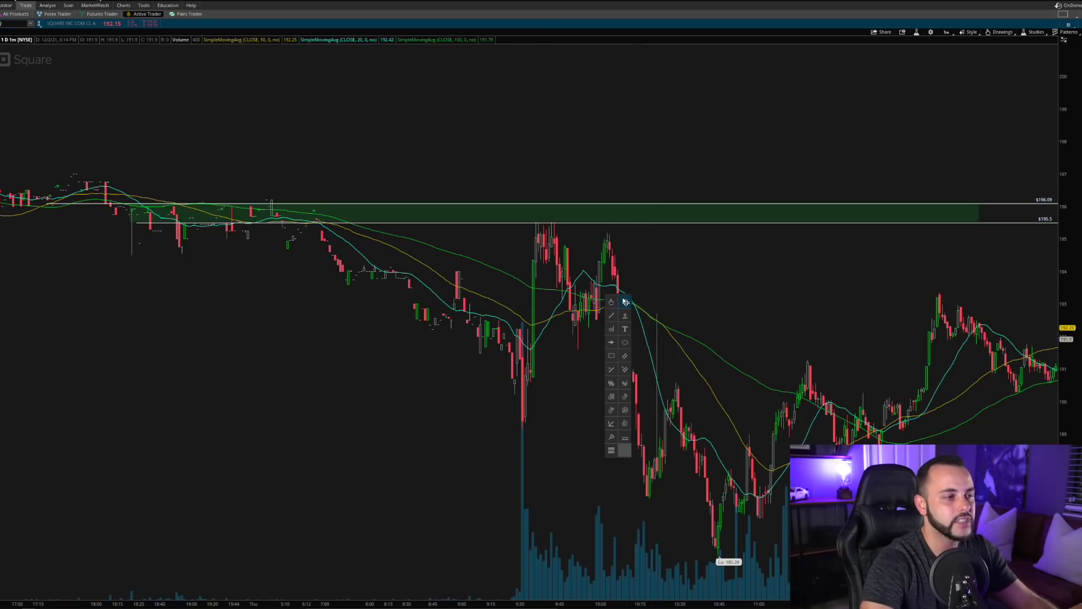
left_click_drag(846, 333, 328, 331)
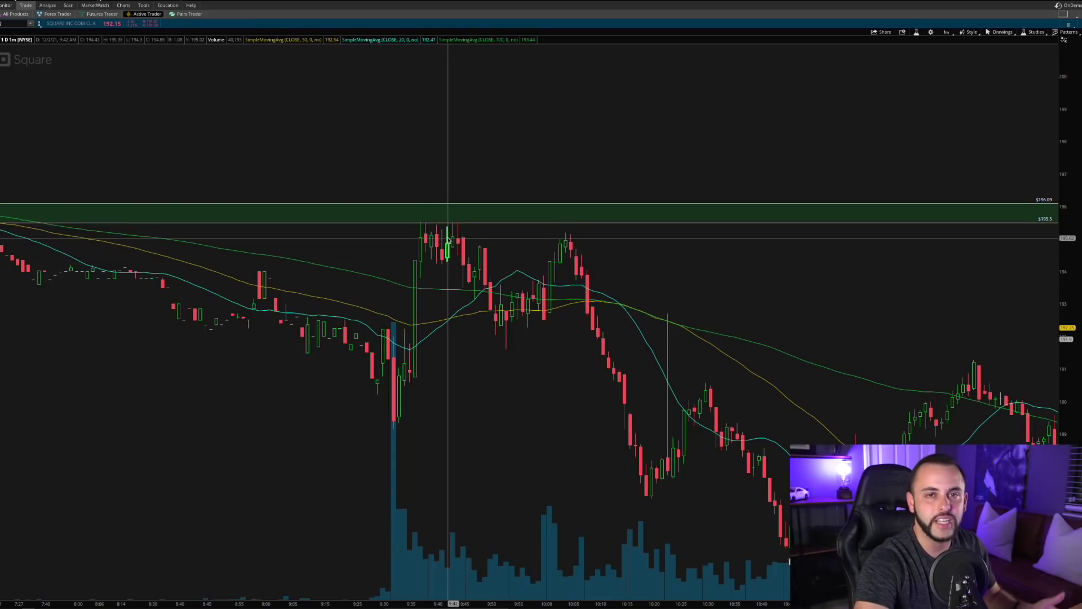
middle_click(505, 241)
left_click(529, 262)
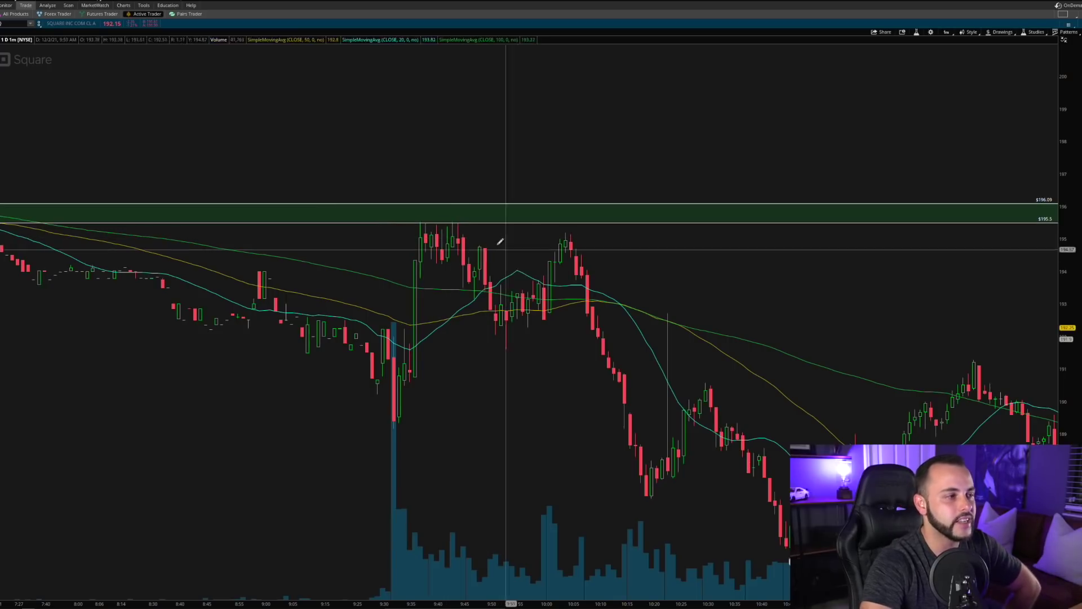
left_click(413, 201)
Shade a short rectangle above the opening highs between the 195.5 and 196.09 levels, starting near 9:35
right_click(459, 252)
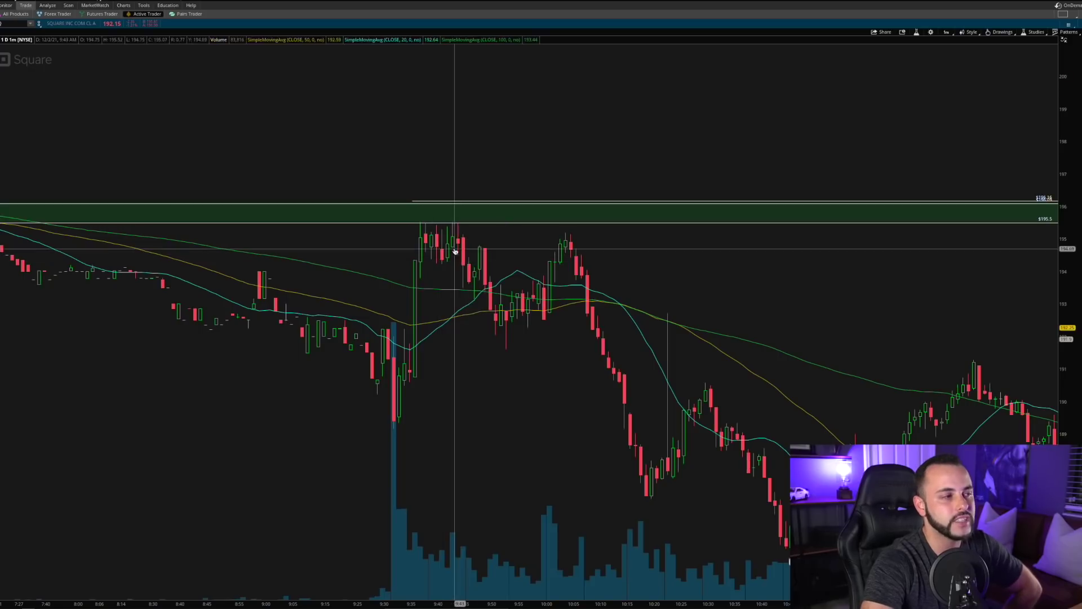
left_click(462, 309)
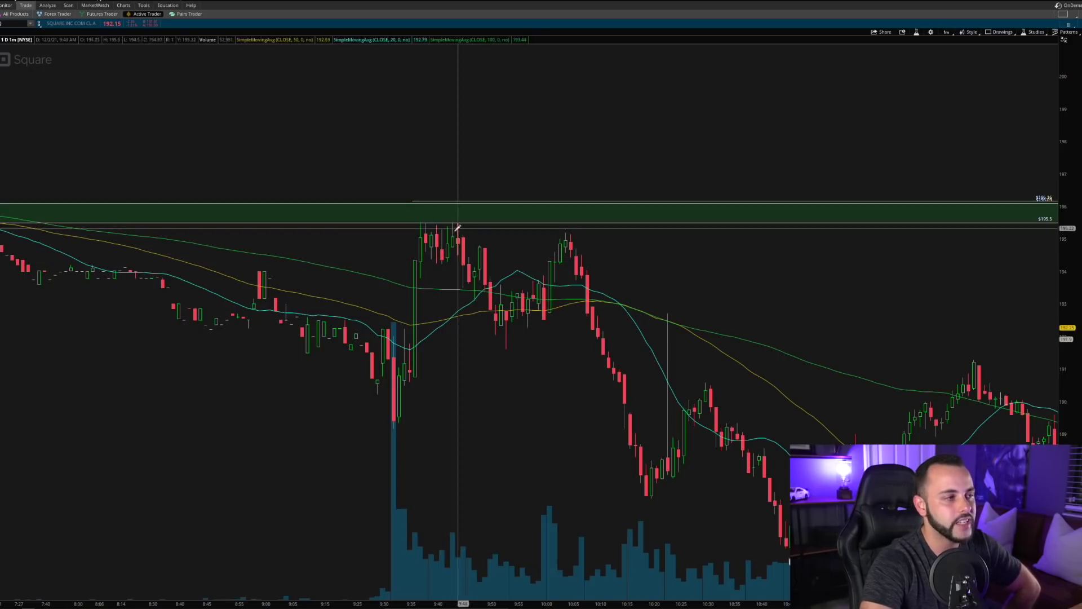
left_click(415, 222)
left_click(468, 203)
middle_click(513, 209)
left_click(519, 220)
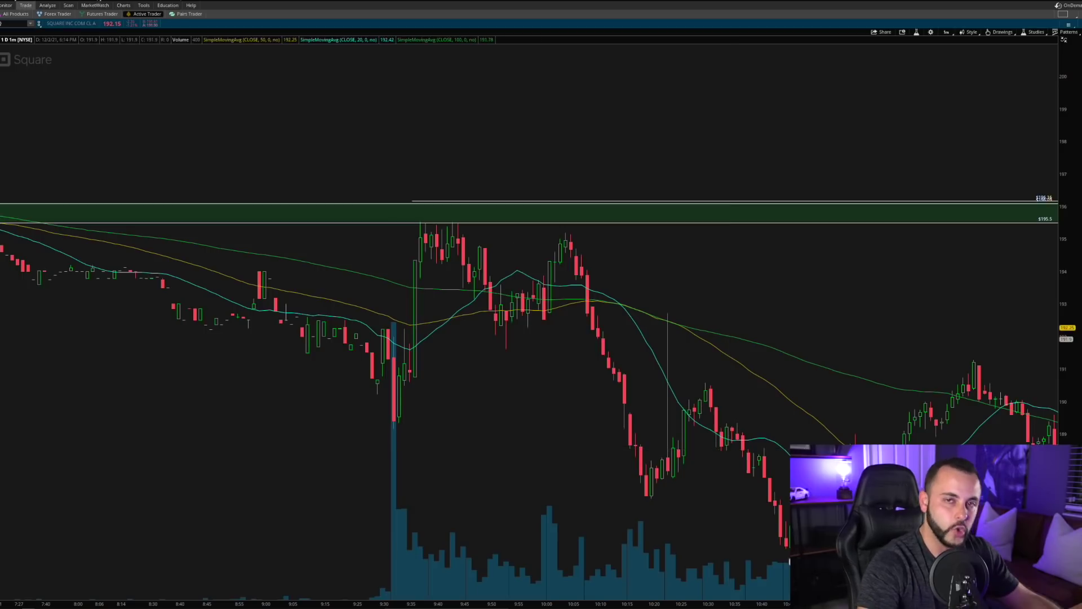
Bring the Discord window with the SQ Dec 3 190P alert over the Square chart to read it, and move it away
left_click_drag(0, 116, 776, 31)
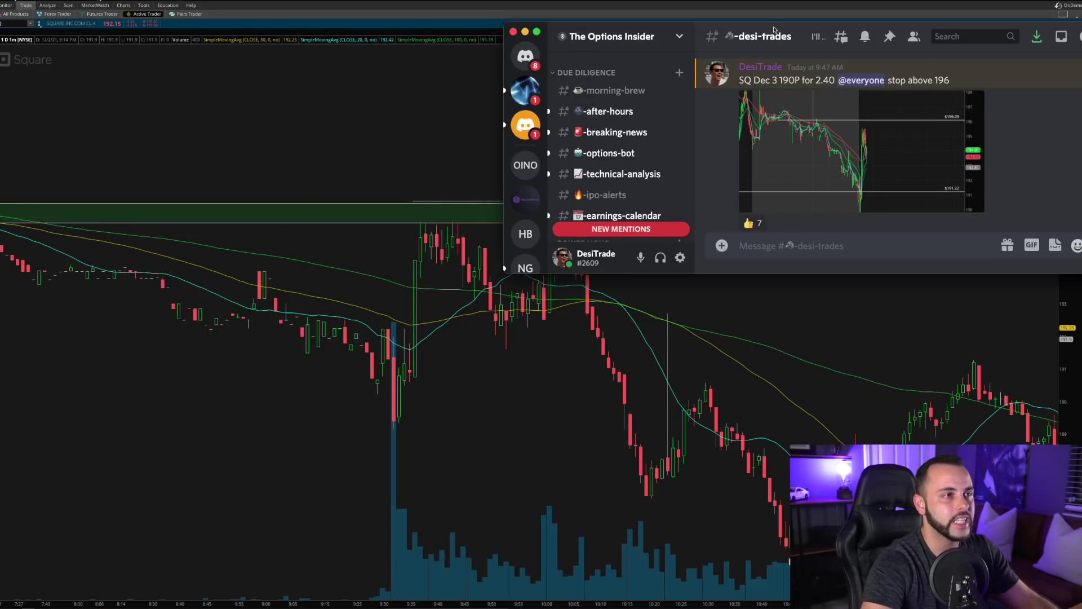
left_click_drag(774, 28, 2, 113)
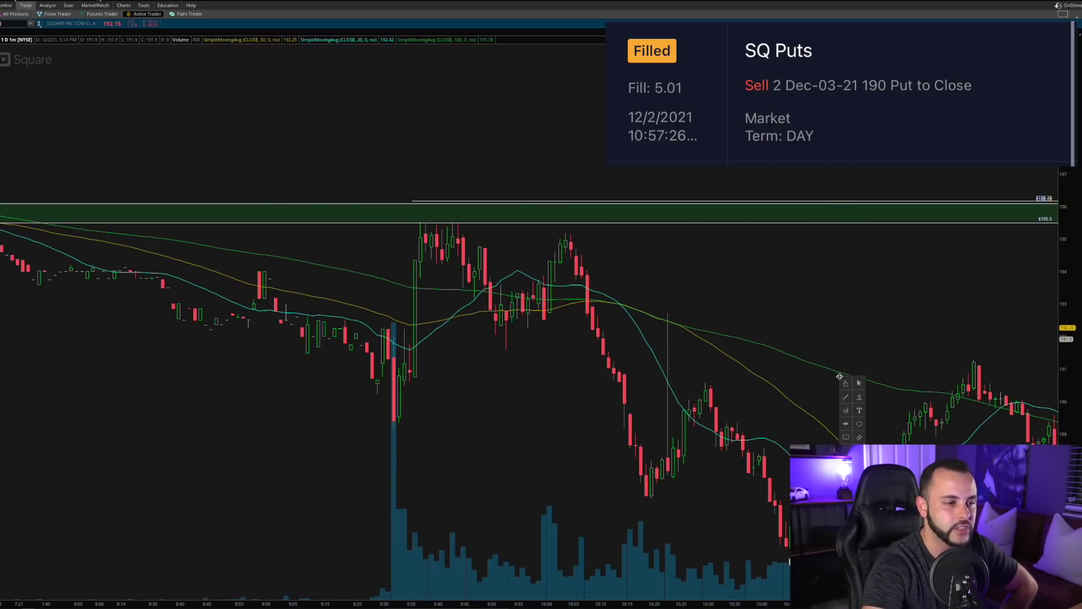
Draw a price level at 190.43 on the Square chart, starting at the pre-open low near 9:28
left_click_drag(838, 398, 755, 376)
left_click_drag(1062, 266, 1059, 319)
left_click_drag(905, 305, 842, 243)
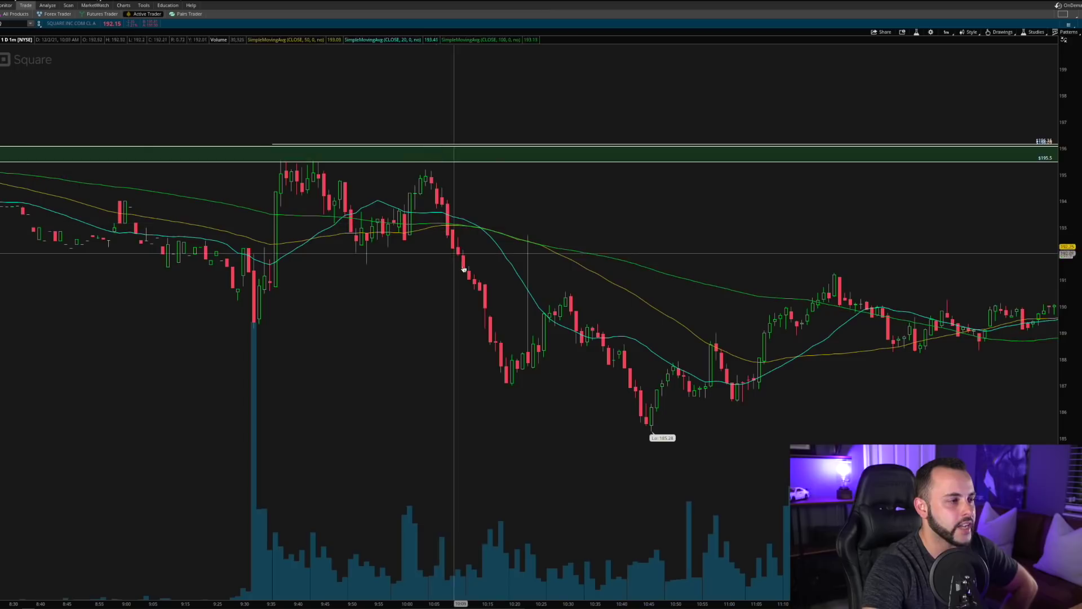
middle_click(567, 294)
left_click(588, 319)
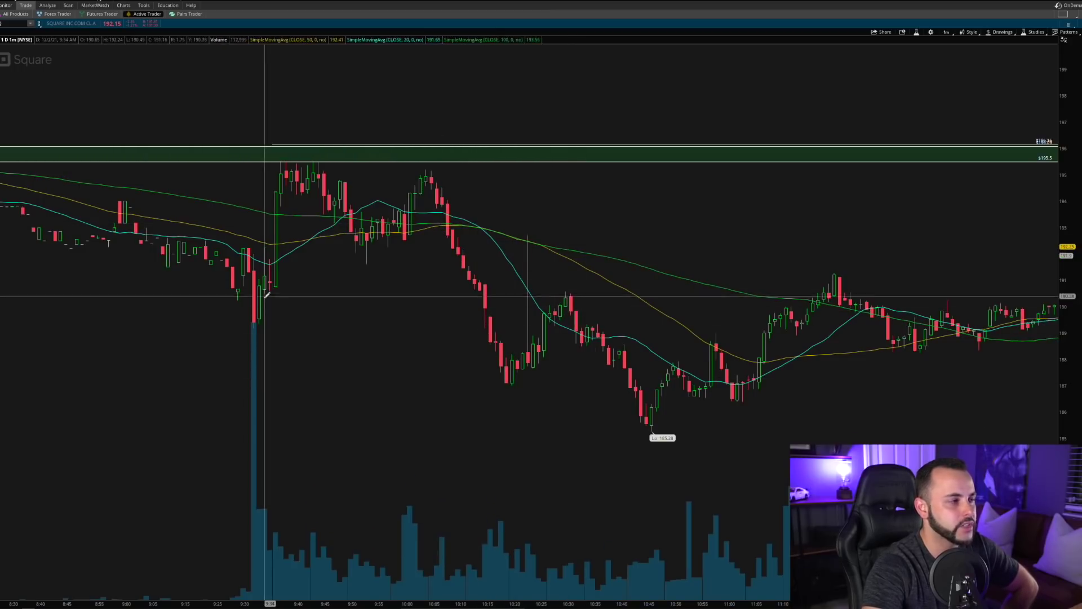
left_click(236, 292)
Circle the 10:30 swing high where price retests the 190.43 level
middle_click(380, 356)
left_click(402, 407)
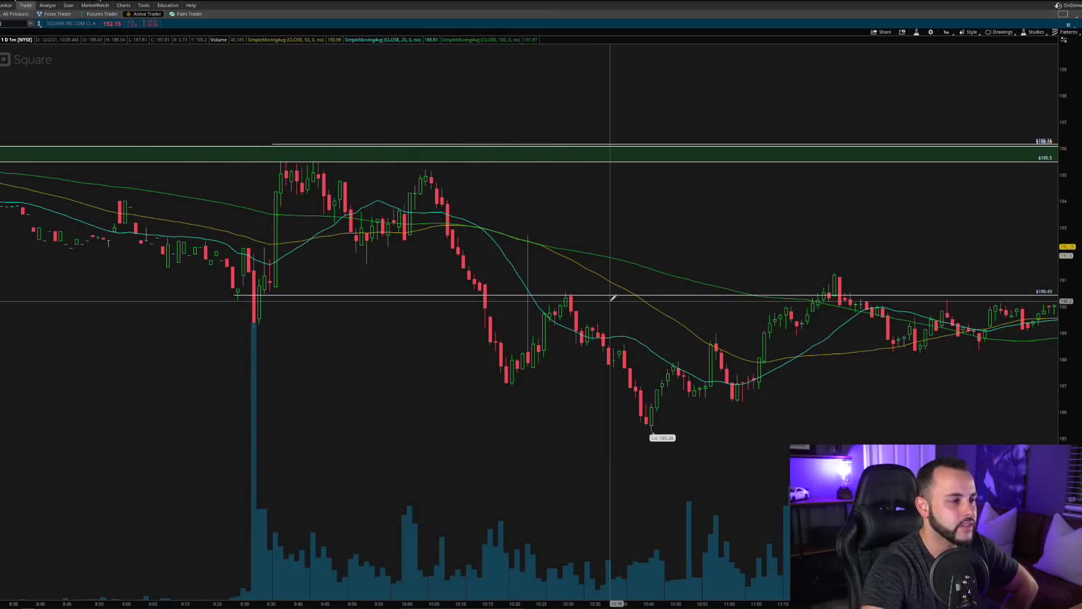
left_click(558, 285)
left_click(582, 308)
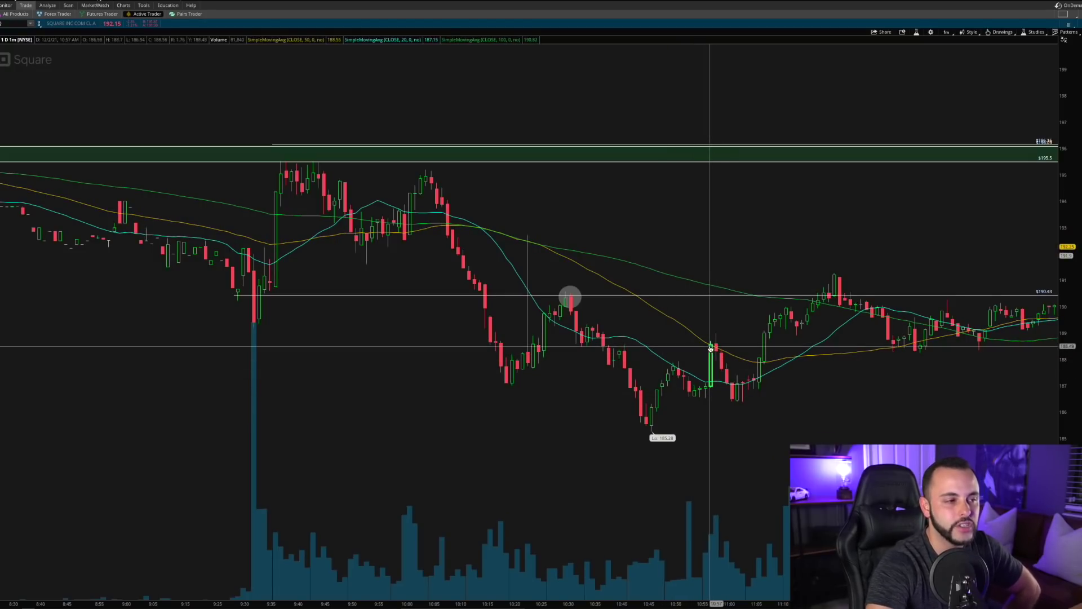
Circle the alternating swing lows and highs between the 10:45 low of the day and the high just before 11:00
right_click(694, 392)
left_click(714, 439)
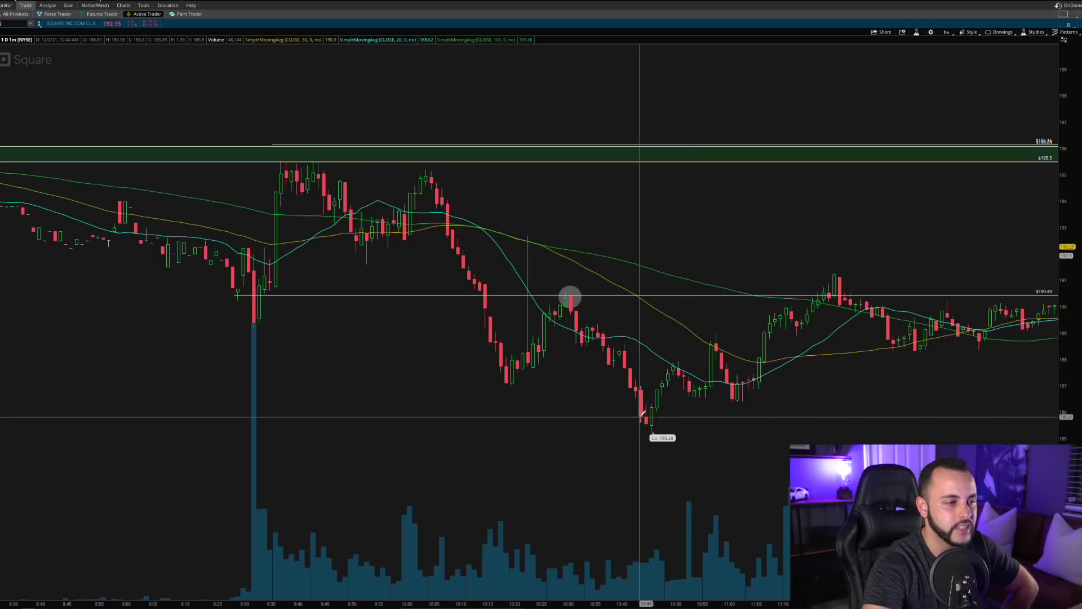
left_click(648, 423)
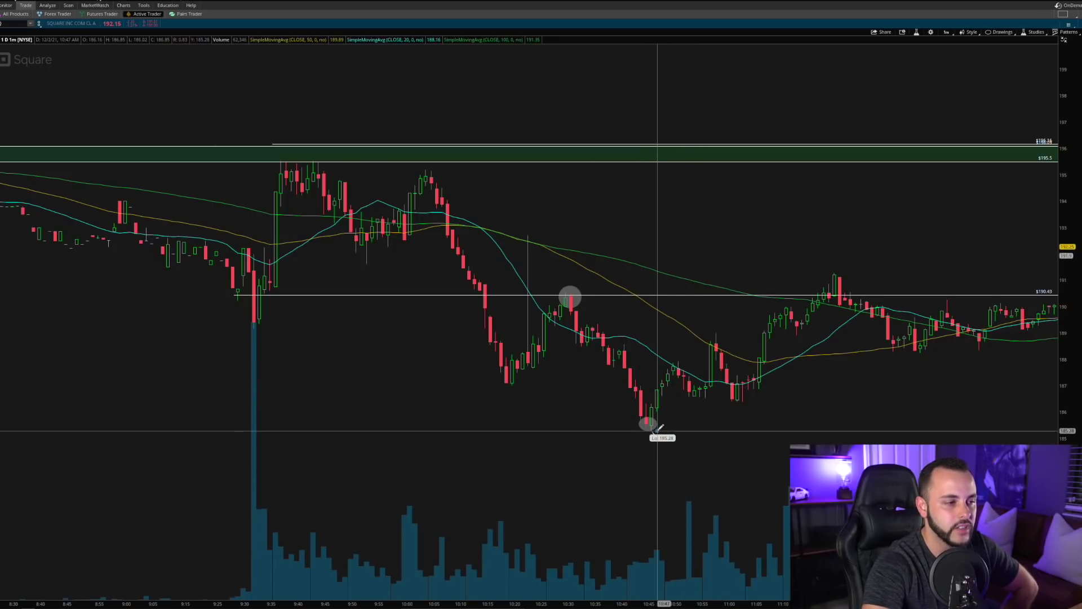
left_click(700, 392)
left_click(665, 358)
left_click(679, 370)
left_click(702, 332)
left_click(720, 344)
Remove the ellipse from the 10:30 high at the 190.43 level
middle_click(609, 312)
left_click(615, 318)
left_click(573, 304)
key("Escape")
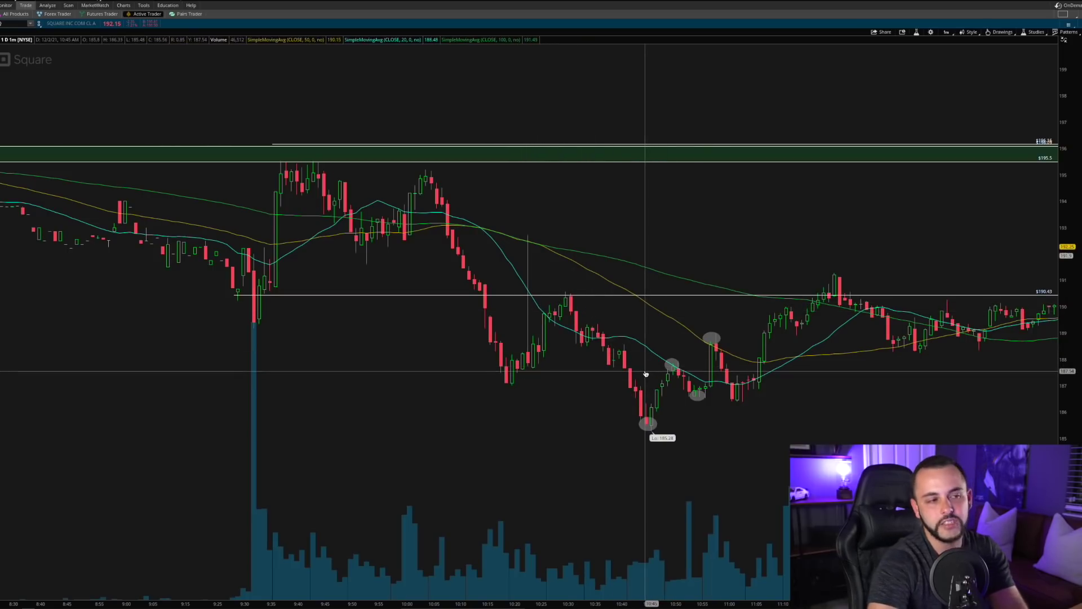
Remove the four ellipses from the swing lows and highs between 10:45 and 11:00
left_click_drag(751, 351, 734, 355)
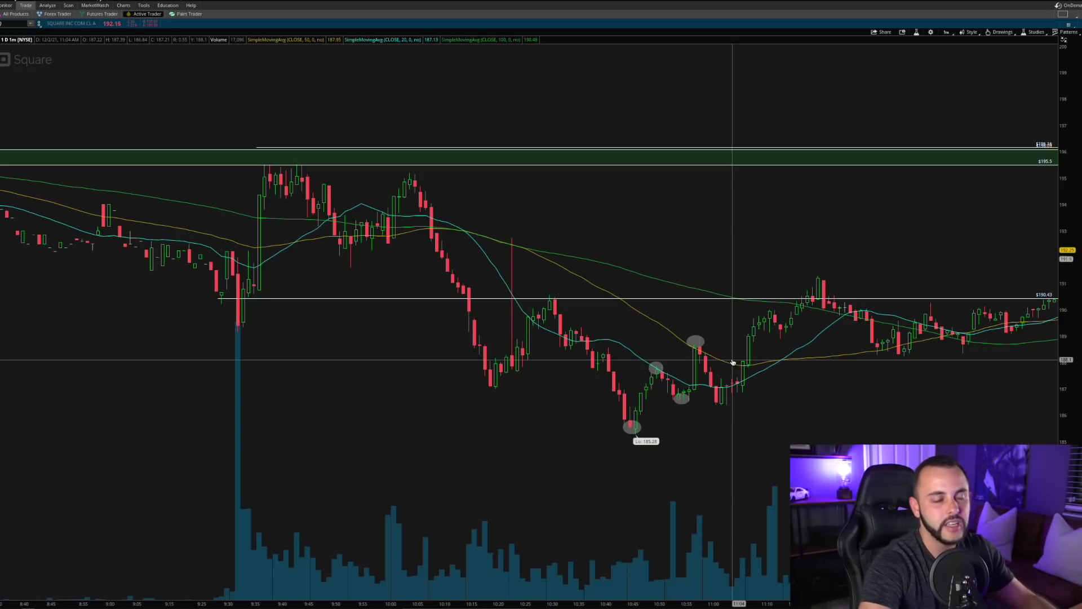
left_click(739, 366)
left_click(755, 413)
left_click(686, 335)
middle_click(699, 347)
middle_click(681, 396)
middle_click(656, 370)
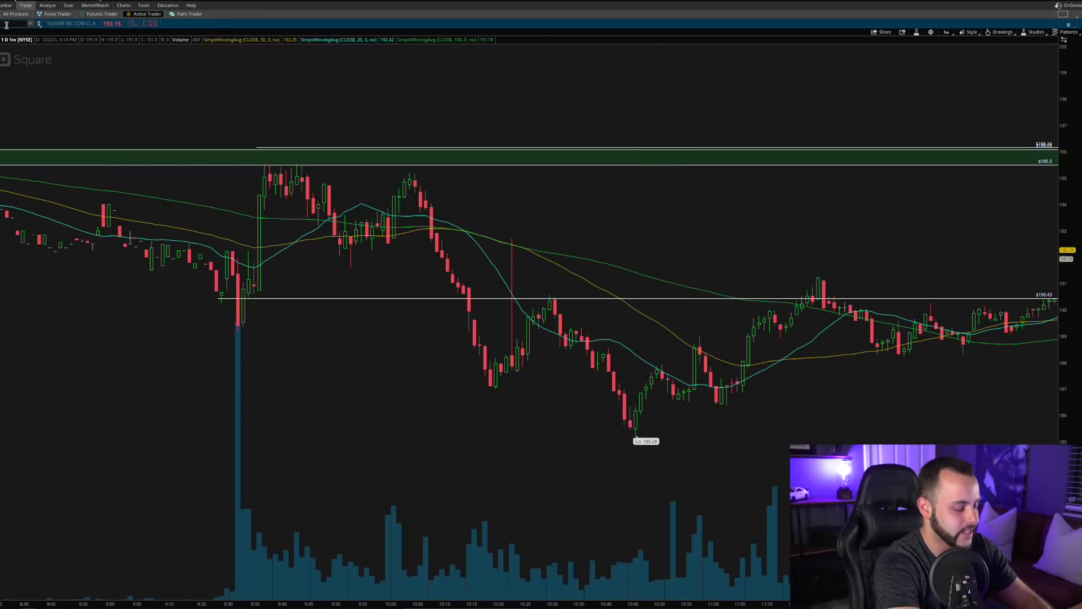
Load the Nasdaq futures chart (/NQ) and show its full 1-minute price range
type("/nq")
key("Return")
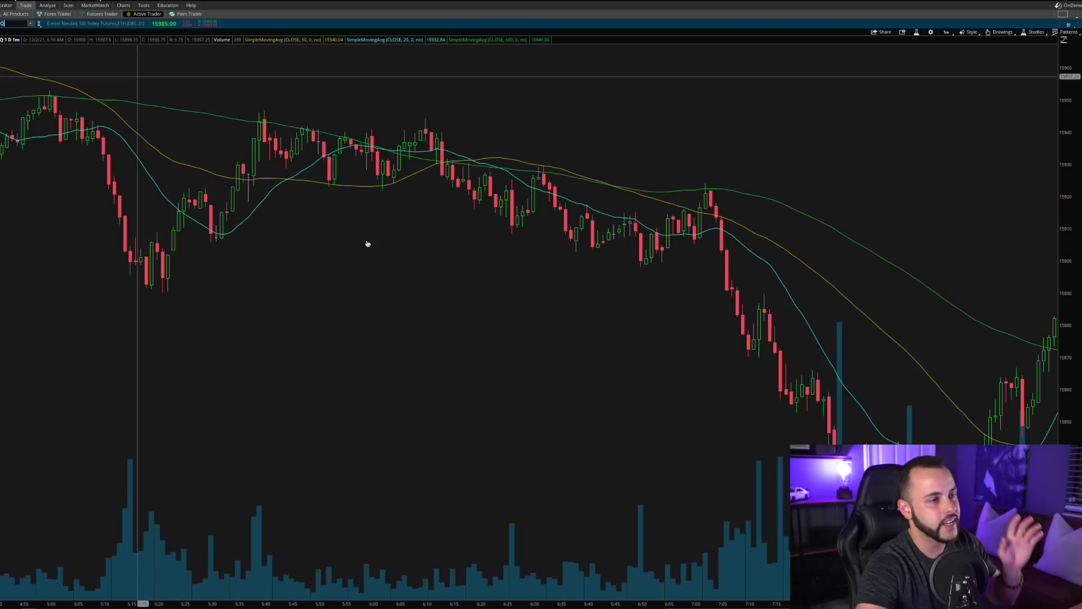
double_click(738, 155)
middle_click(701, 188)
left_click(720, 197)
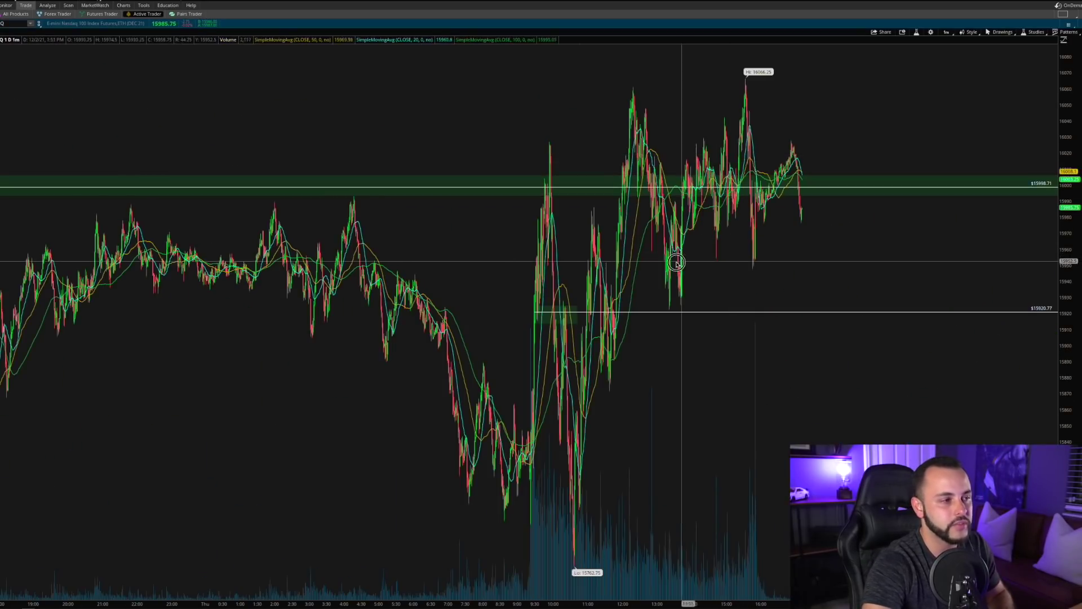
Switch the Nasdaq futures chart to 10-day, 30-minute and examine recent price action around the 15998.71 and 15920.77 levels
left_click(947, 32)
left_click(918, 85)
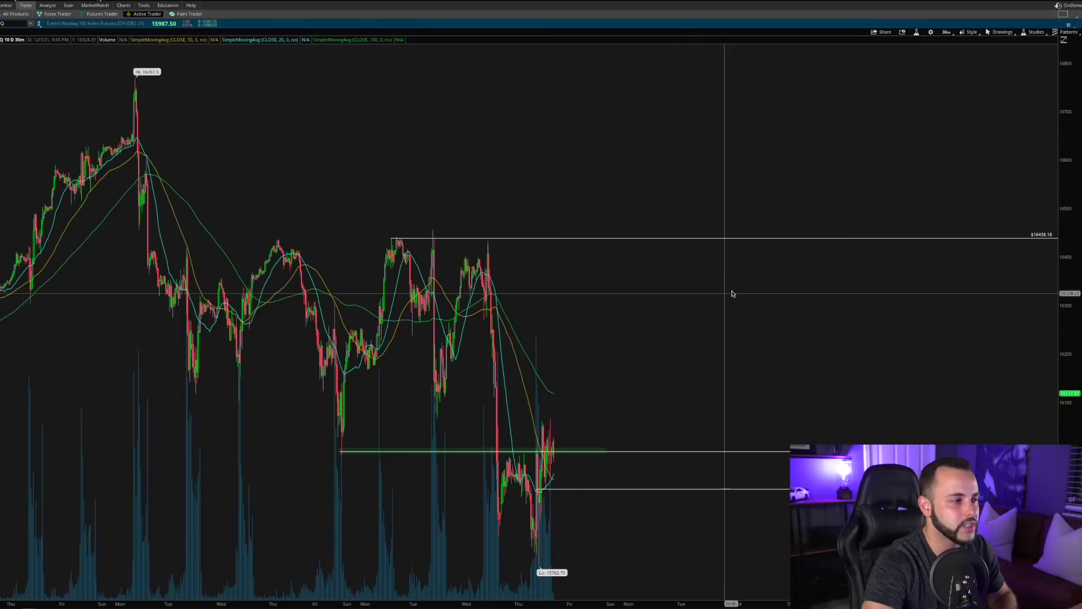
left_click_drag(592, 472, 176, 396)
middle_click(526, 363)
left_click(545, 369)
left_click_drag(952, 366, 158, 346)
left_click_drag(1069, 310, 1069, 353)
left_click_drag(944, 348, 900, 188)
middle_click(918, 304)
left_click(924, 315)
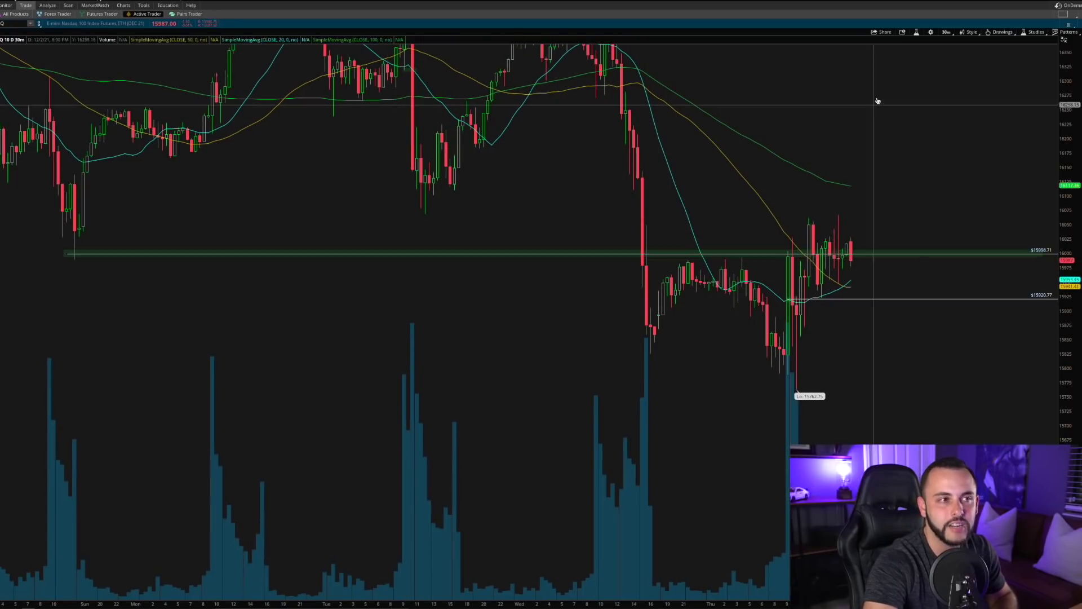
Switch the chart back to 1-day, 1-minute and frame the morning session around the shaded 15920.77 zone
left_click(943, 33)
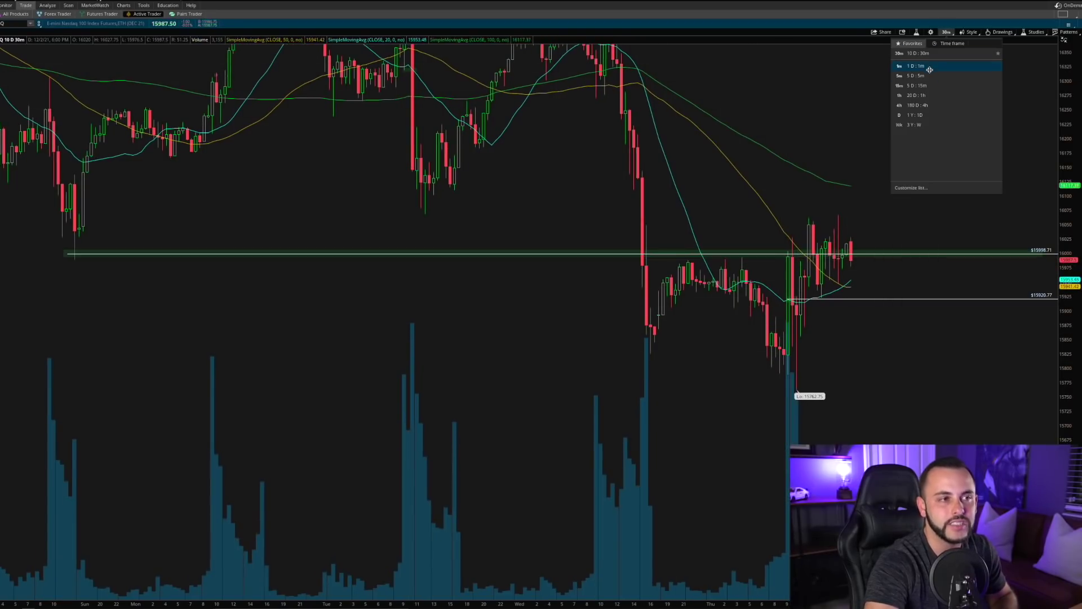
left_click(929, 69)
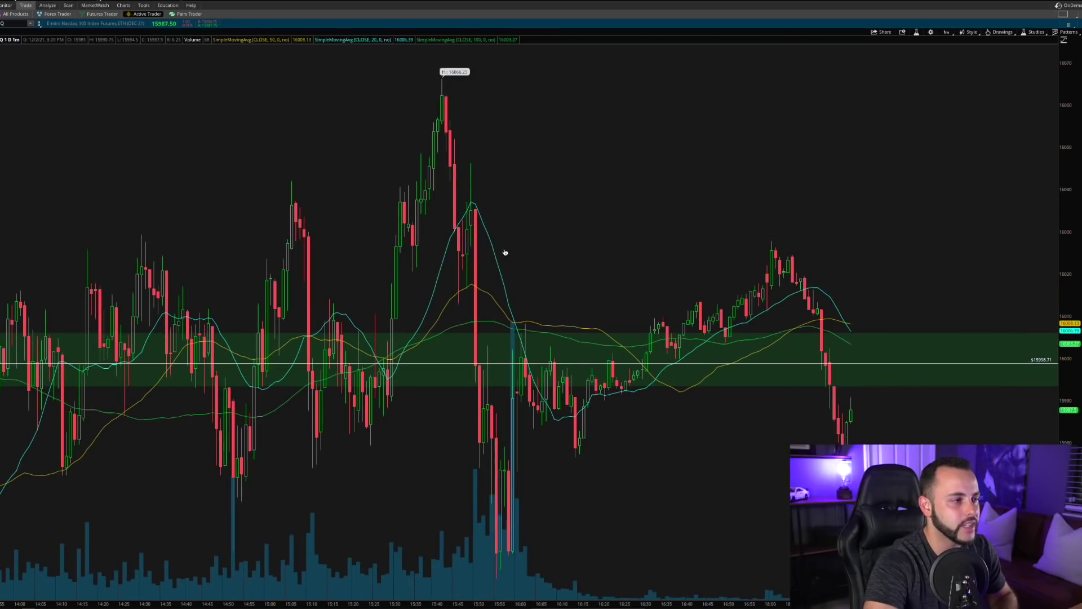
scroll(488, 248, "up", 10)
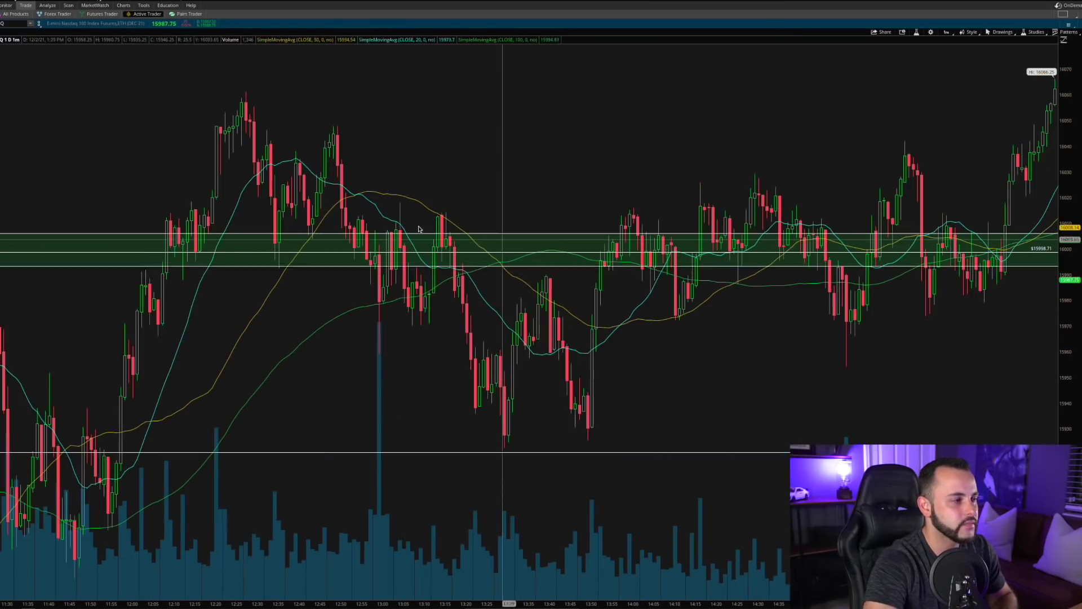
scroll(491, 240, "up", 15)
middle_click(565, 245)
left_click(584, 251)
left_click_drag(874, 314, 240, 310)
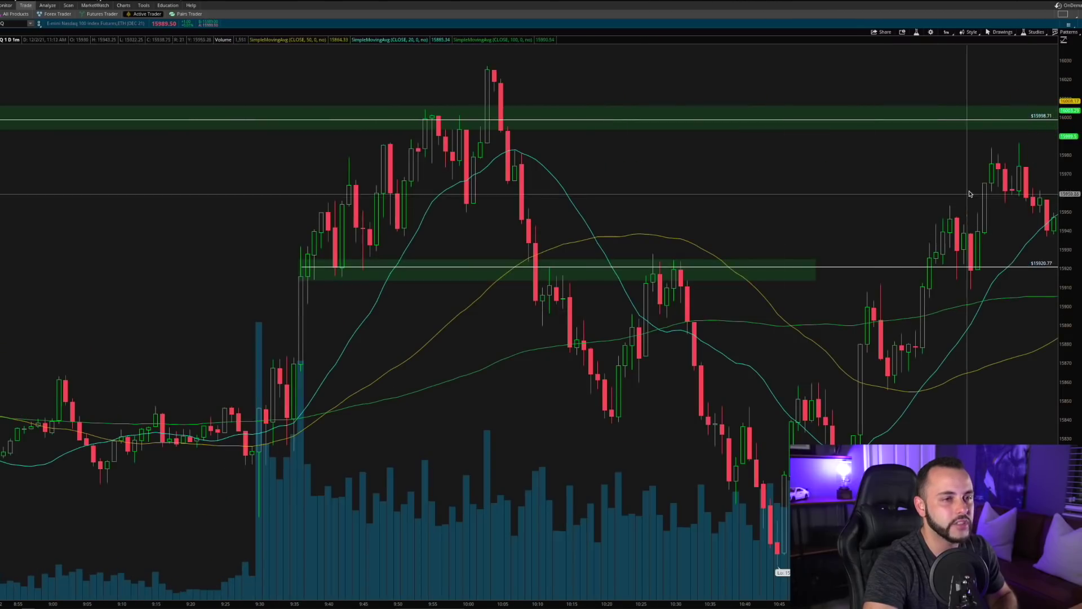
left_click_drag(1069, 160, 1070, 254)
left_click_drag(769, 253, 721, 238)
Circle the two highs near 10:30 that touch the shaded 15920.77 zone
left_click(285, 275)
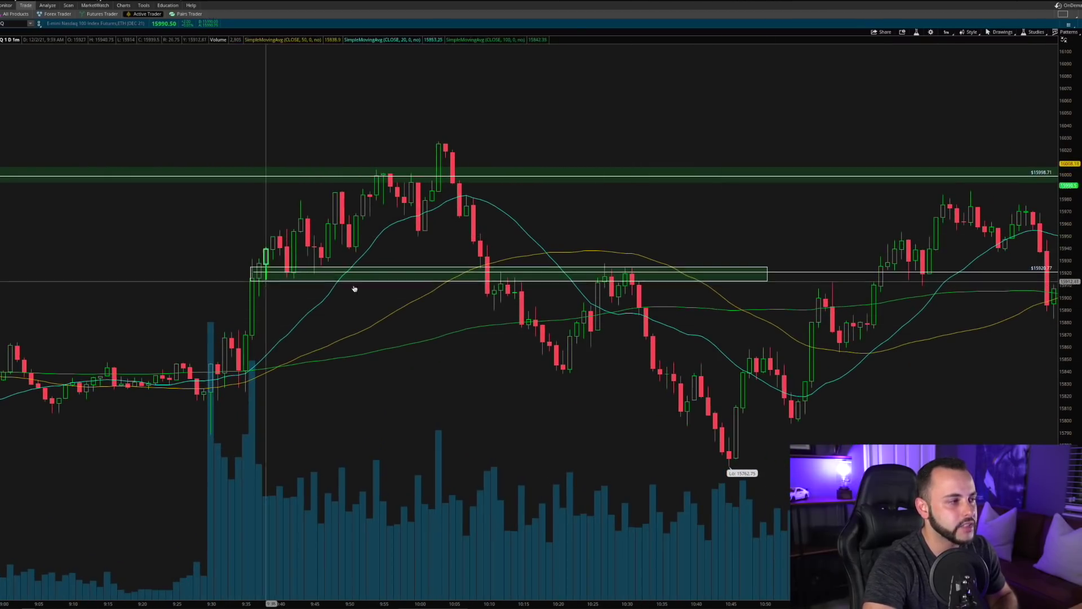
middle_click(635, 307)
left_click(659, 354)
left_click(599, 258)
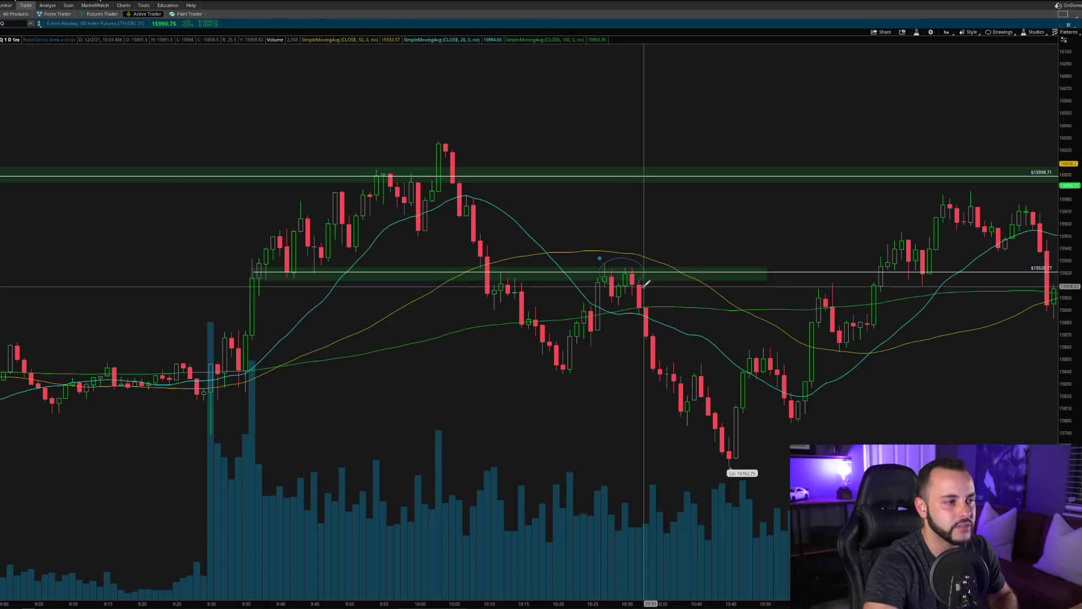
left_click(643, 282)
Circle the 9:36 to 9:48 support area and the first retest near 10:13 in the 15920.77 zone
left_click(252, 265)
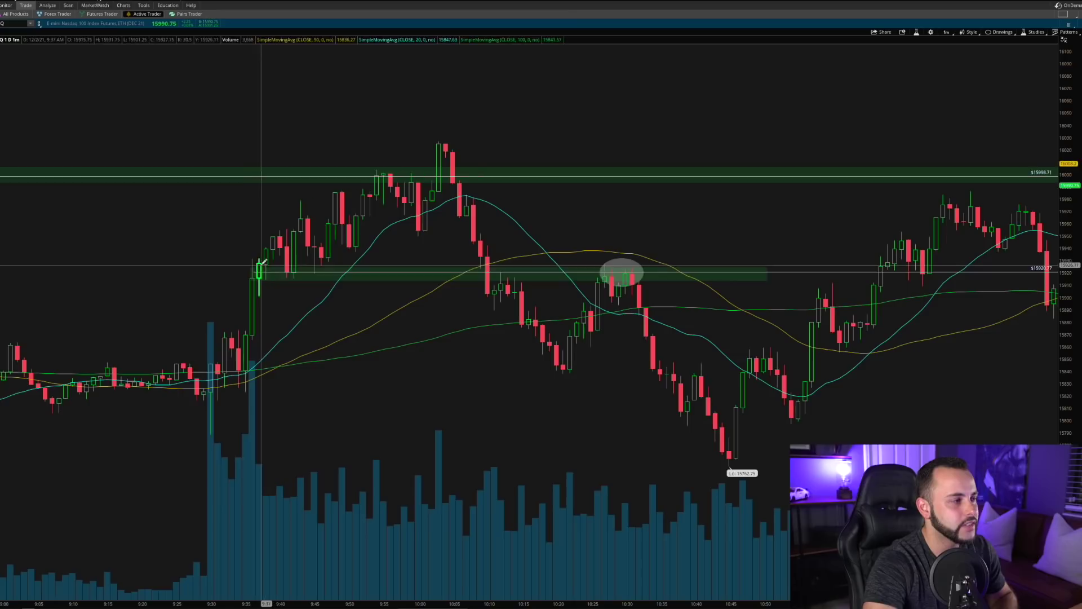
left_click(334, 281)
left_click(524, 286)
left_click(500, 266)
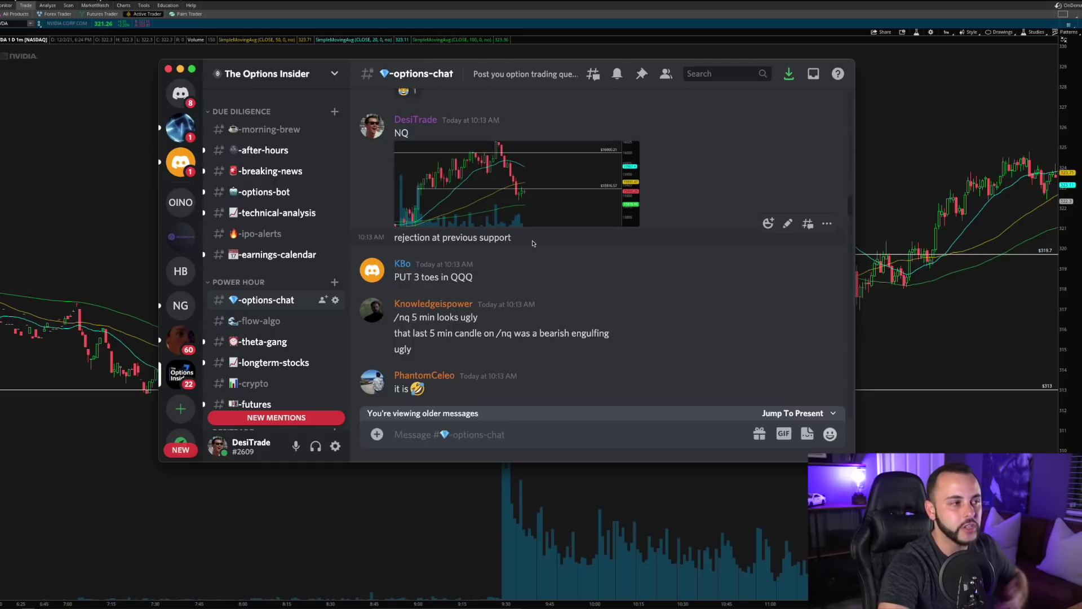
Read through the options-chat messages from 10:13 AM to the 10:32 AM post about the potential NQ rejection
scroll(541, 271, "down", 5)
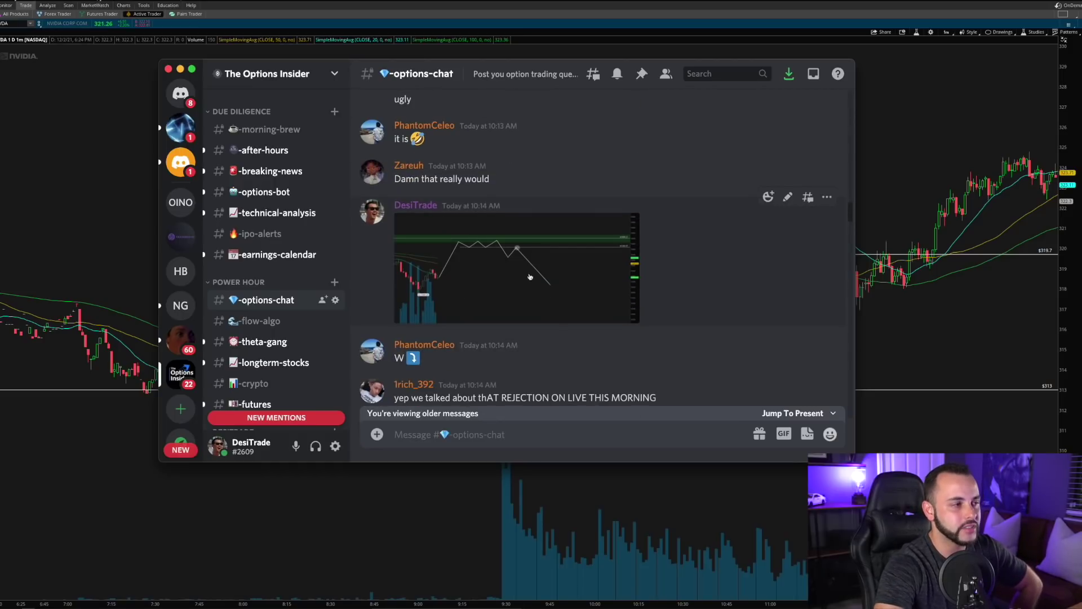
scroll(539, 285, "down", 15)
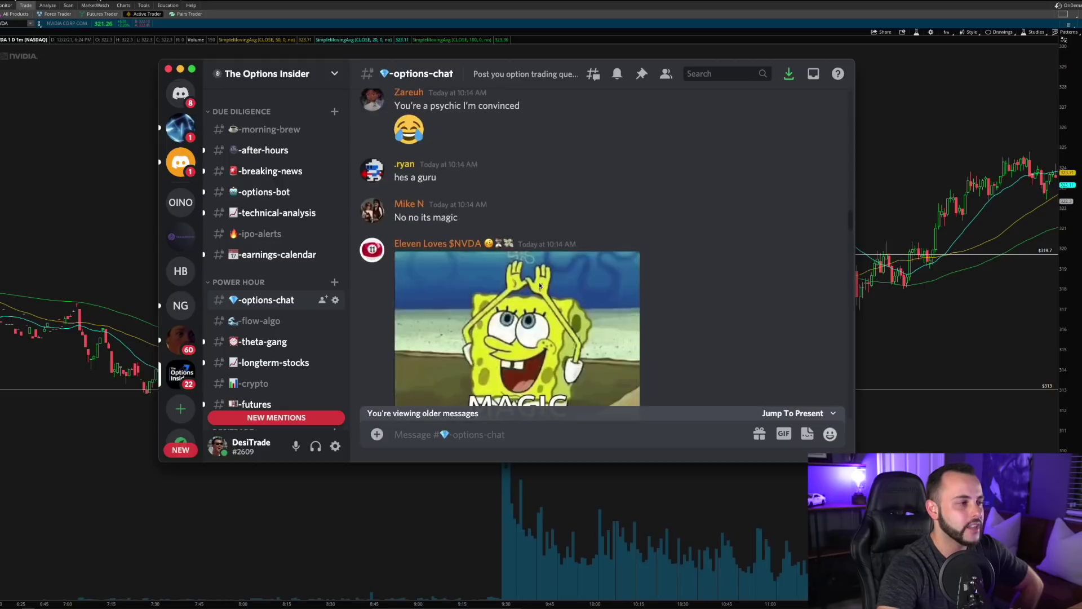
scroll(539, 285, "down", 15)
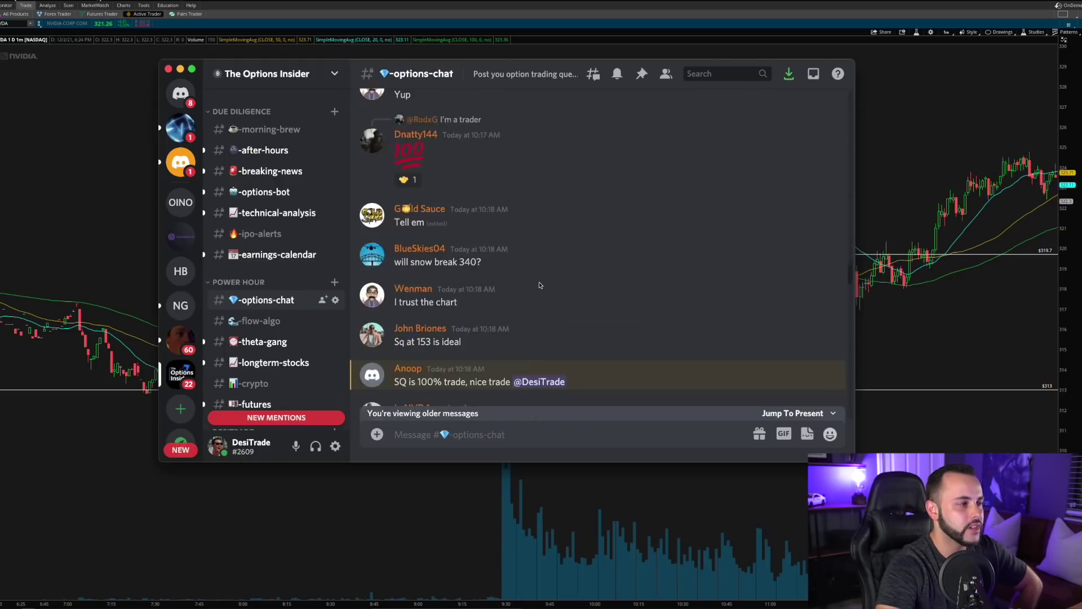
scroll(539, 285, "down", 15)
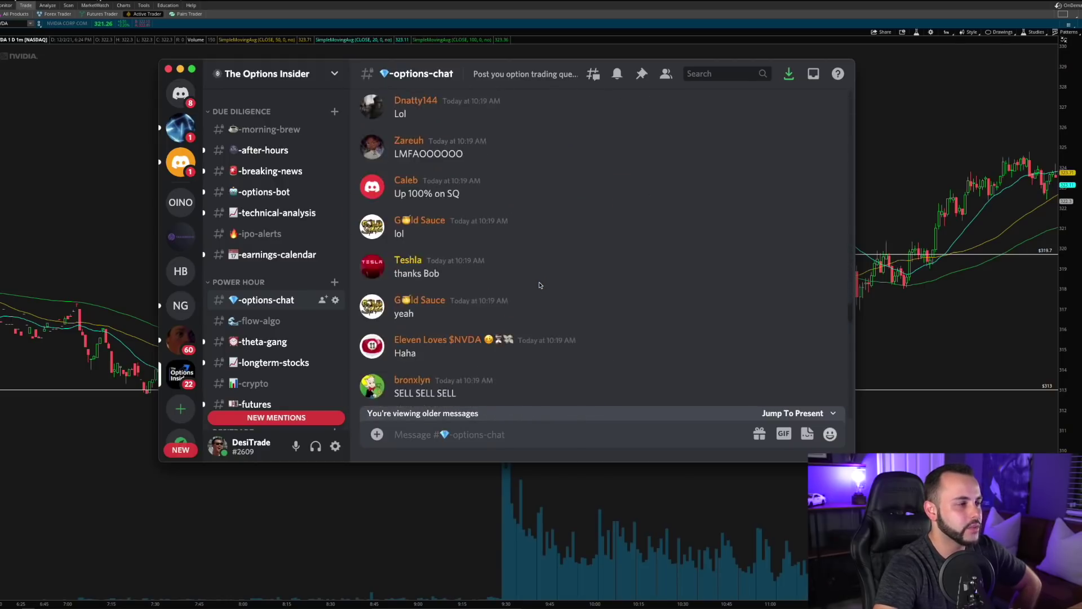
scroll(540, 285, "down", 15)
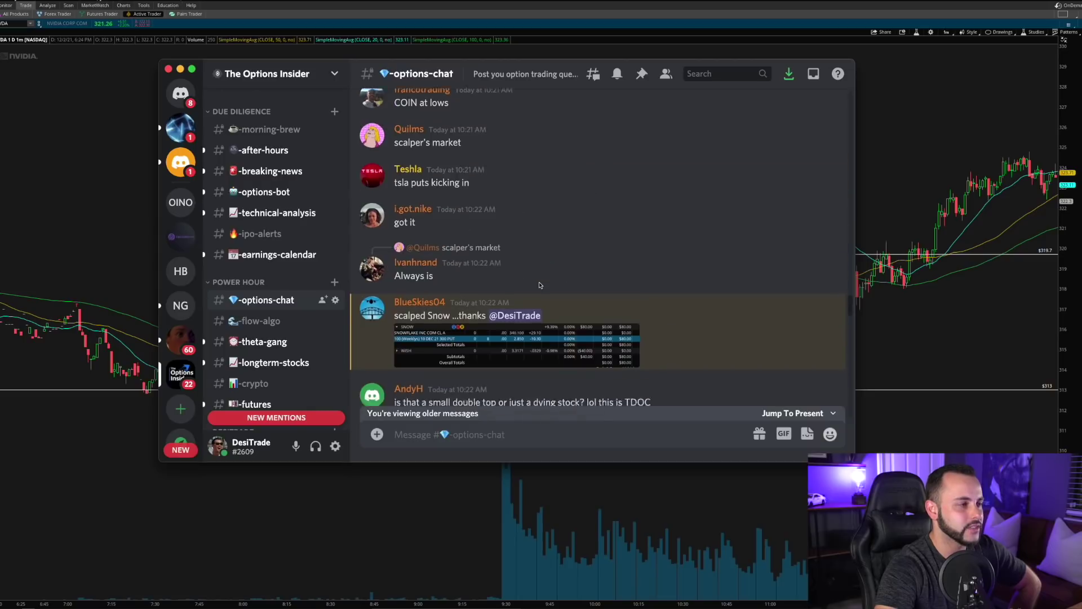
scroll(539, 285, "down", 15)
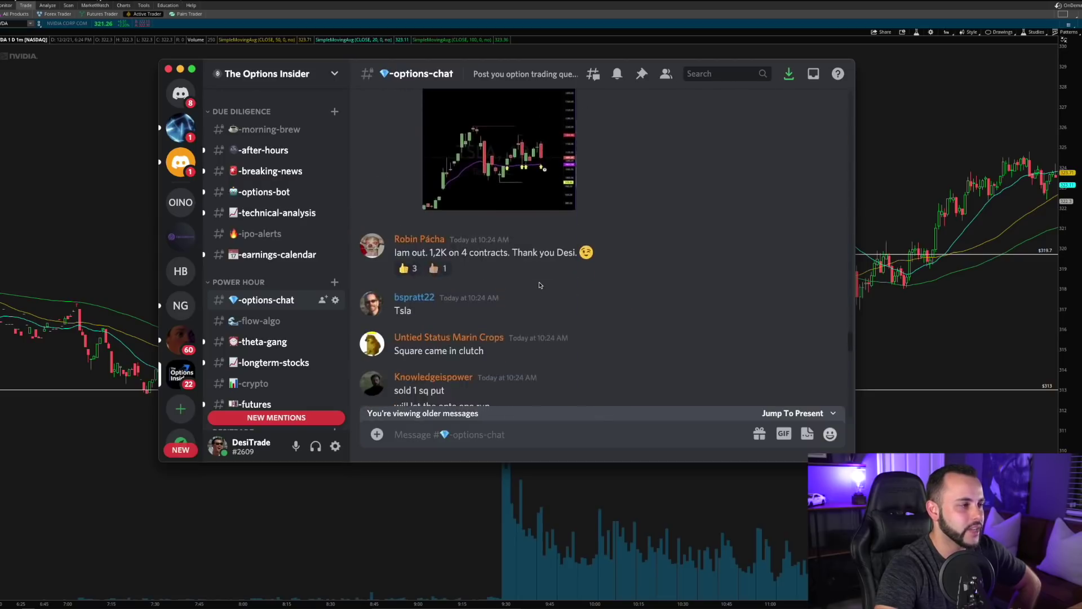
scroll(539, 285, "down", 15)
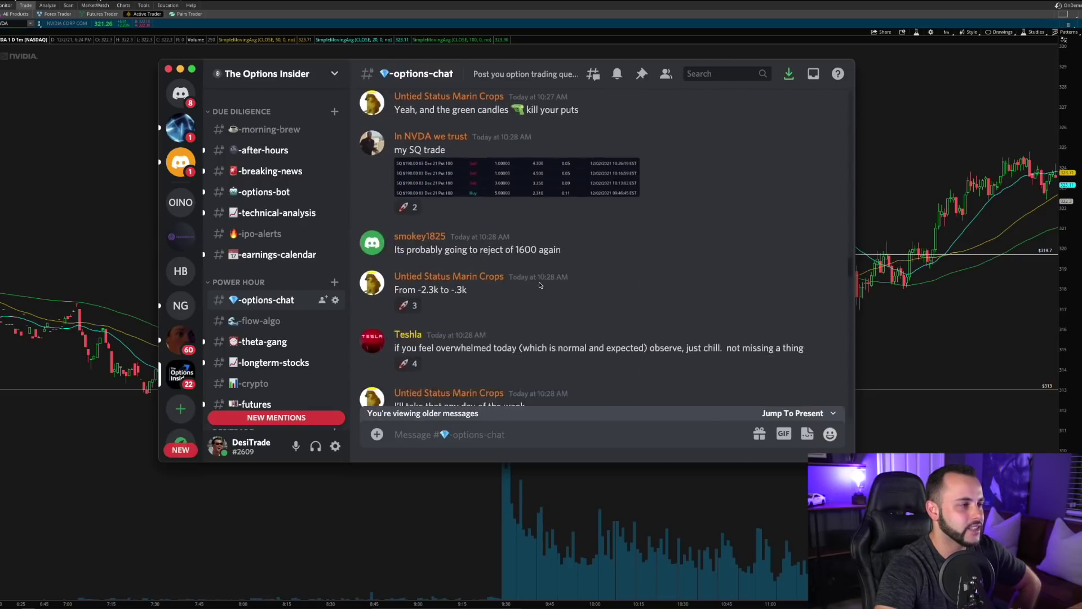
scroll(540, 285, "up", 4)
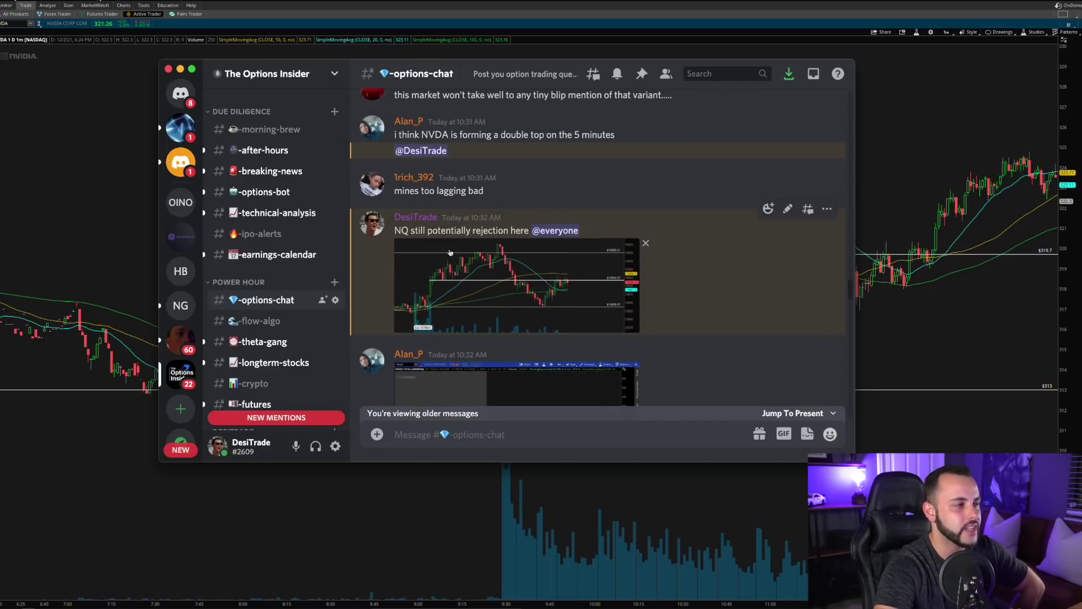
Enlarge the NQ chart image in the 10:32 AM post to examine it, and return to the trading chart
left_click(565, 286)
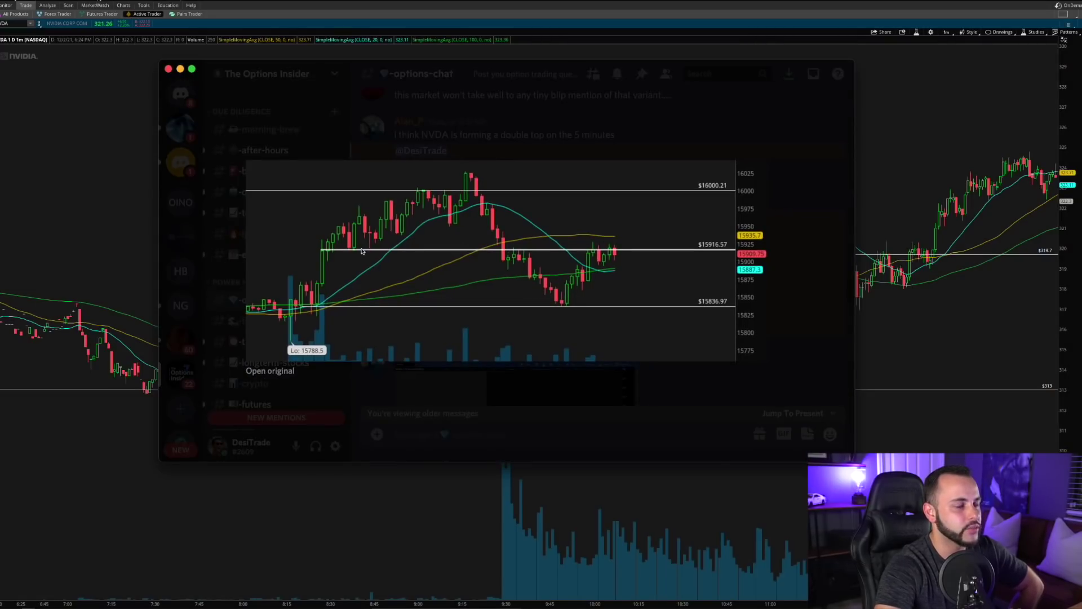
left_click(765, 312)
left_click(926, 345)
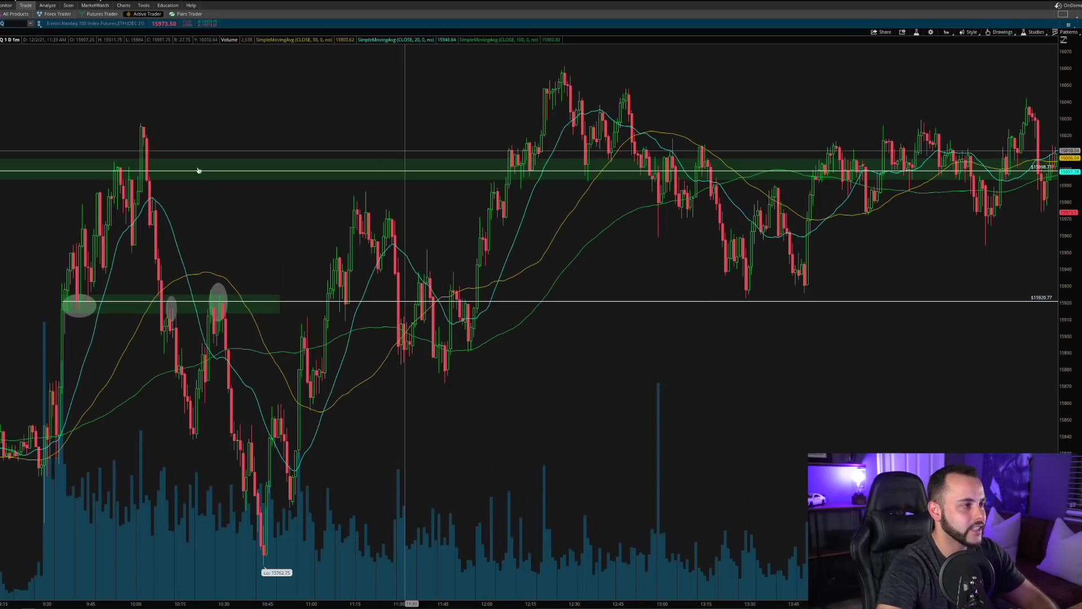
Load the Nasdaq futures chart in place of NVIDIA and frame the circled morning retests of the 15920.77 level
left_click(183, 224)
left_click(186, 224)
left_click_drag(225, 232, 586, 261)
middle_click(535, 258)
left_click(552, 261)
left_click_drag(785, 314, 348, 320)
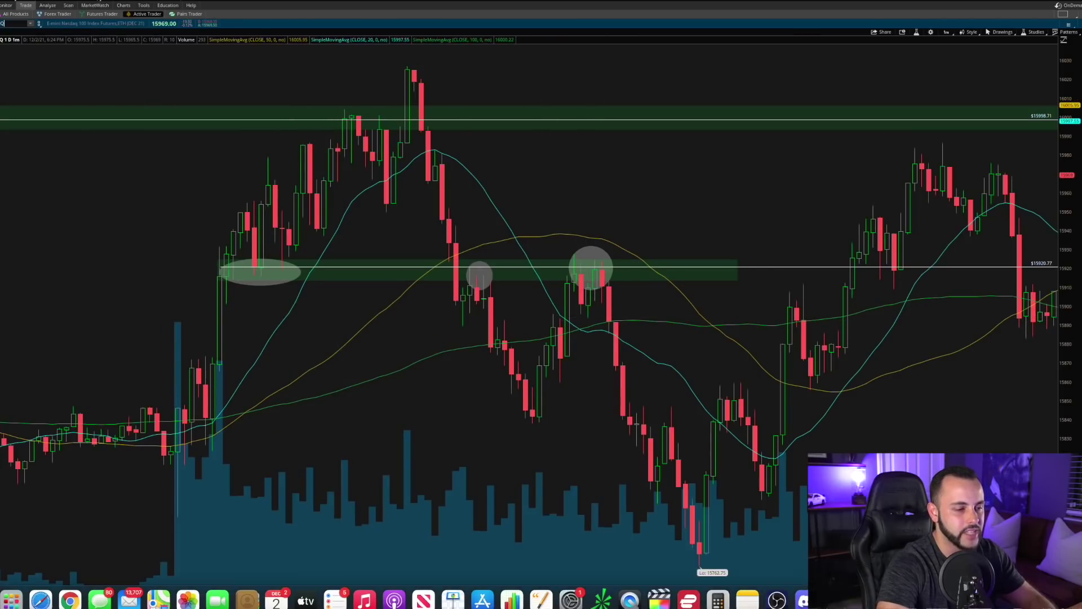
Switch to Discord and place its window over the Nasdaq chart with the 10:32 AM NQ post in view
left_click(814, 595)
left_click_drag(554, 65, 187, 21)
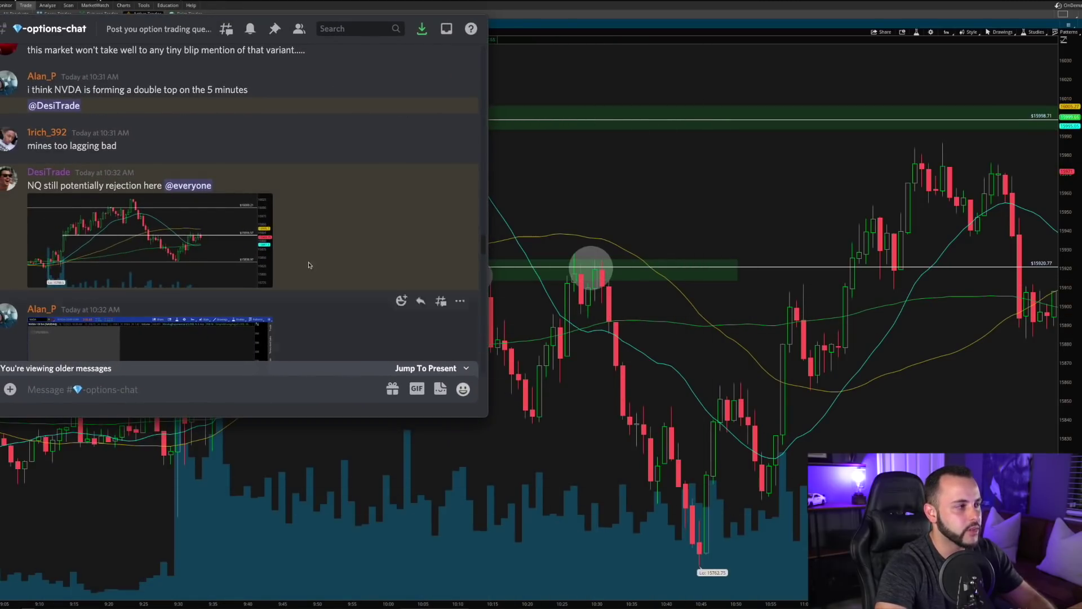
left_click_drag(165, 34, 333, 39)
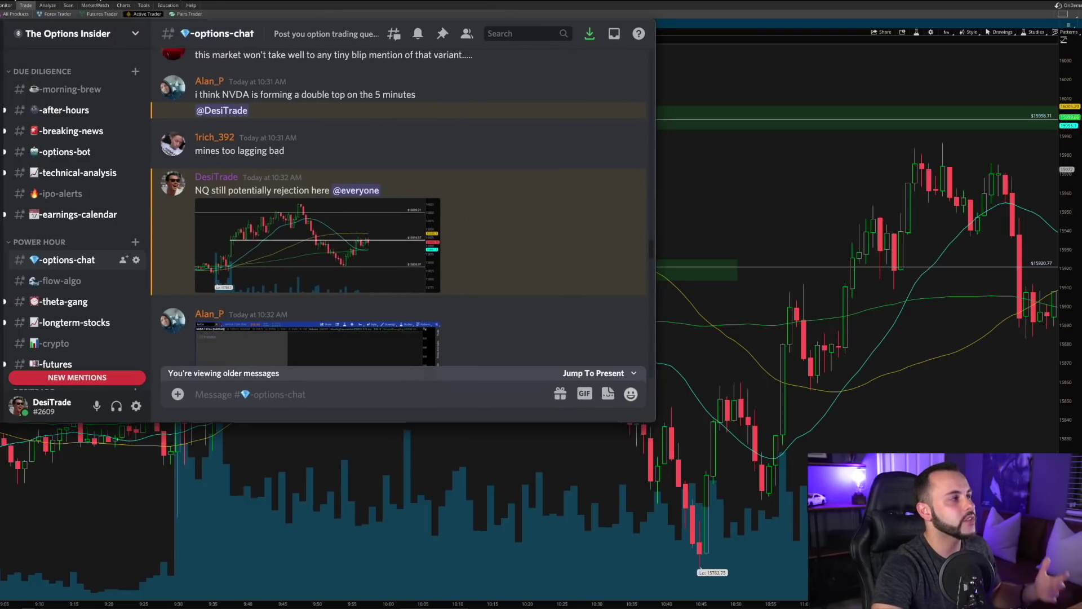